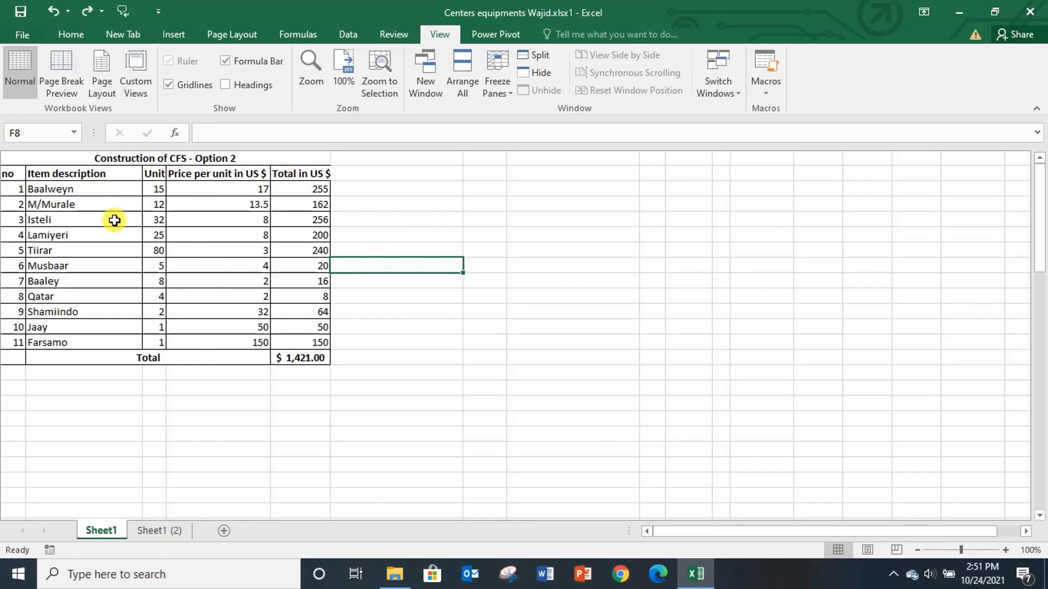
Compare the plain Construction of CFS table on Sheet1 with the formatted version on Sheet1 (2).
{"action": "left_click", "coordinate": [289, 358]}
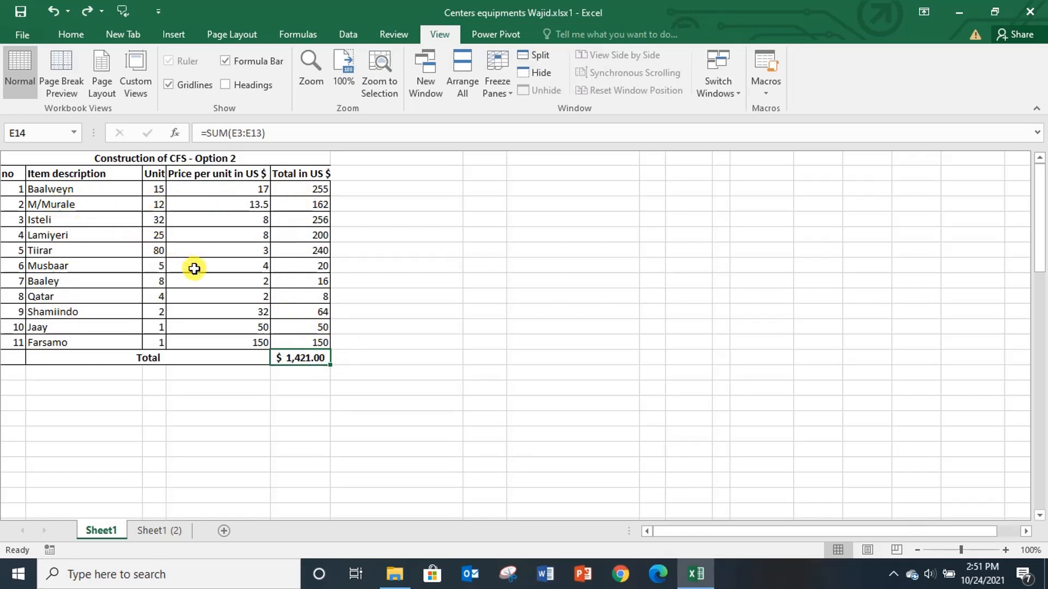
{"action": "left_click", "coordinate": [452, 295]}
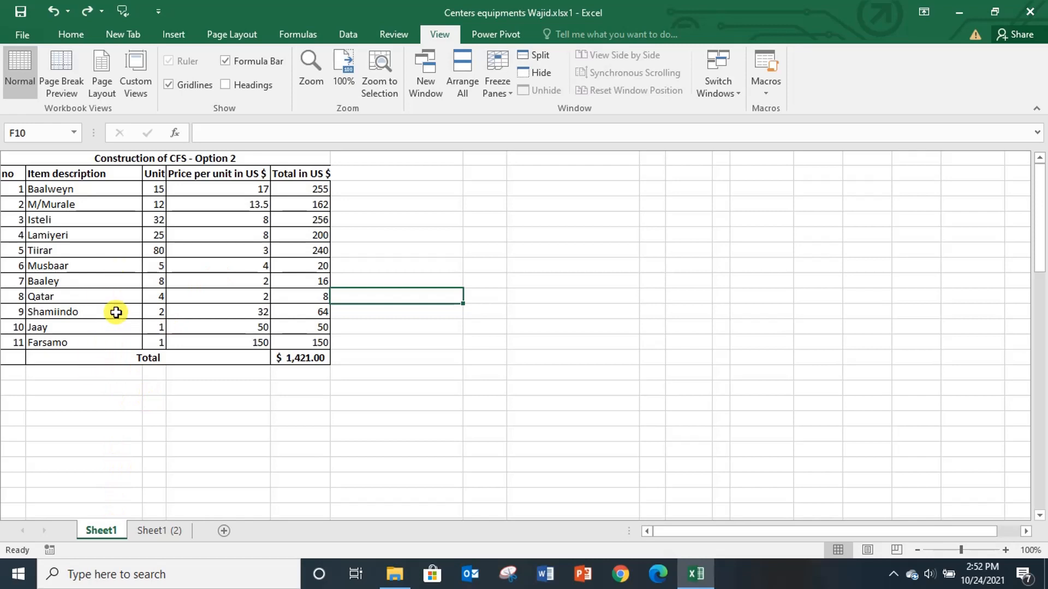
{"action": "left_click", "coordinate": [150, 536]}
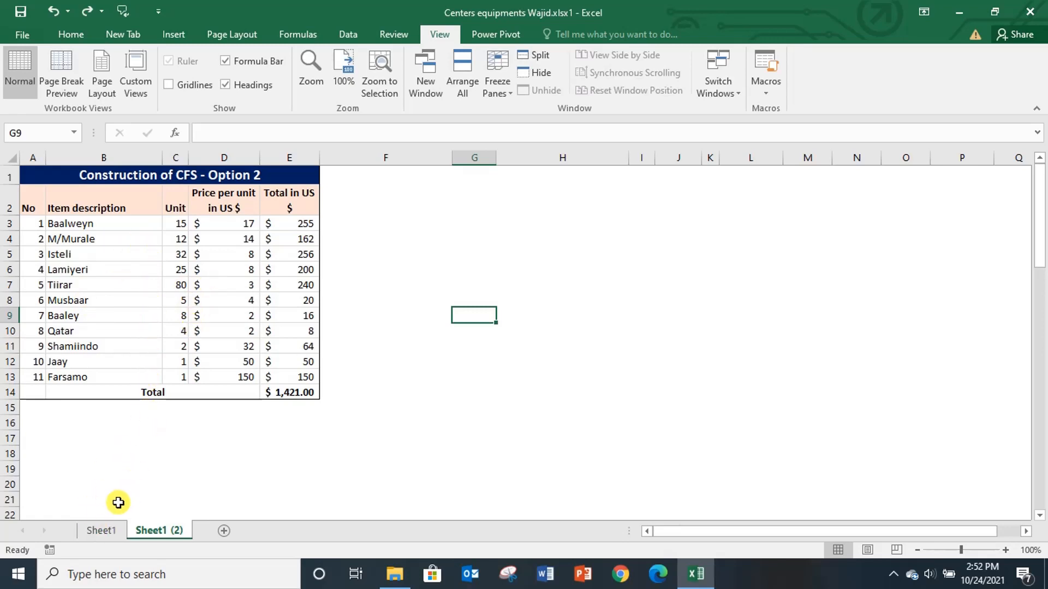
{"action": "left_click", "coordinate": [100, 529]}
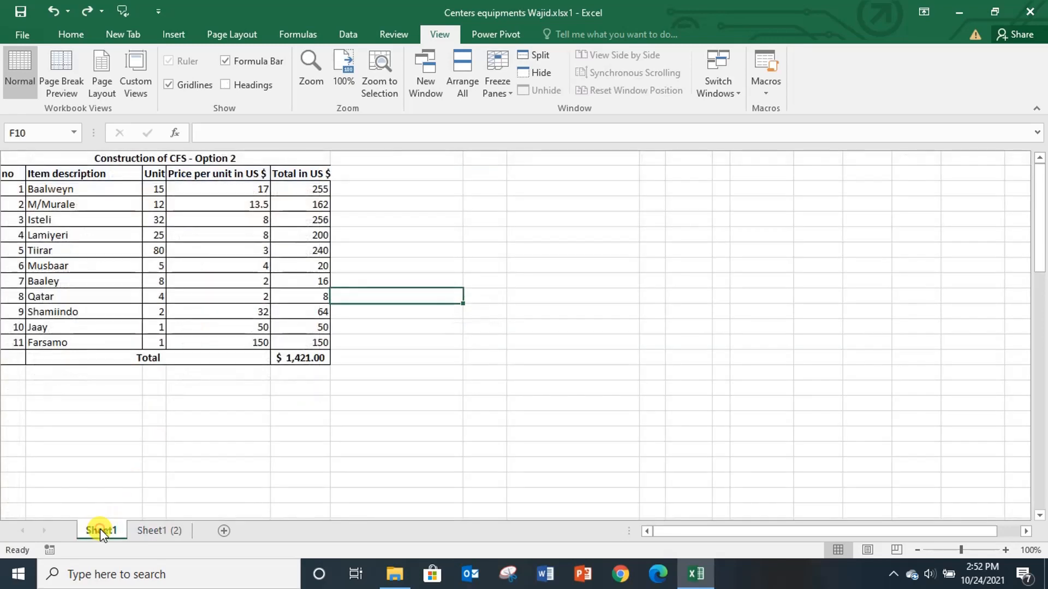
{"action": "left_click", "coordinate": [139, 531]}
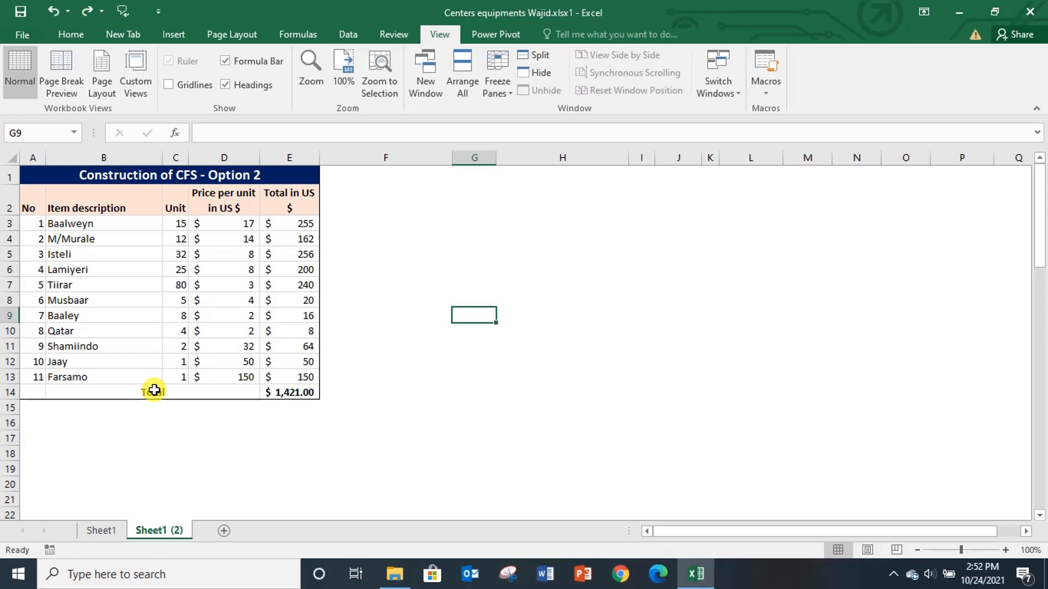
{"action": "left_click", "coordinate": [108, 532]}
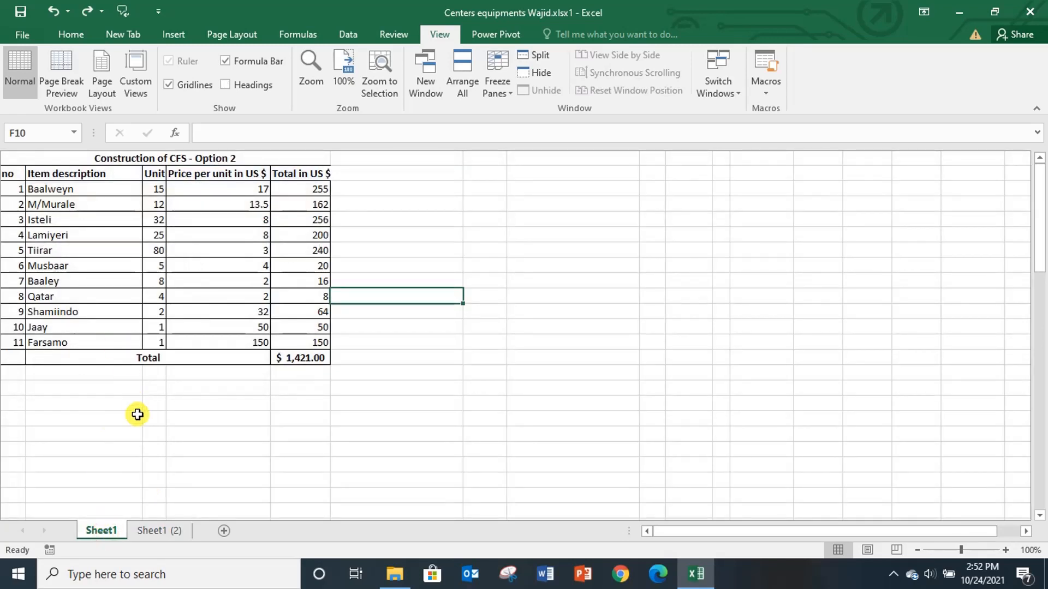
{"action": "left_click", "coordinate": [155, 529]}
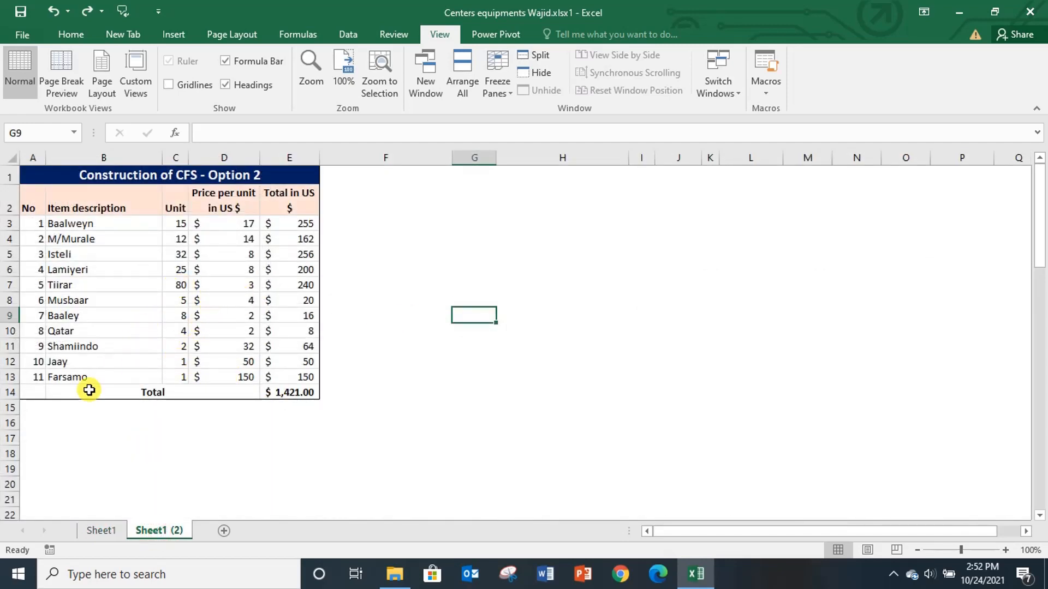
{"action": "left_click", "coordinate": [96, 532]}
{"action": "left_click", "coordinate": [142, 531]}
{"action": "left_click", "coordinate": [102, 529]}
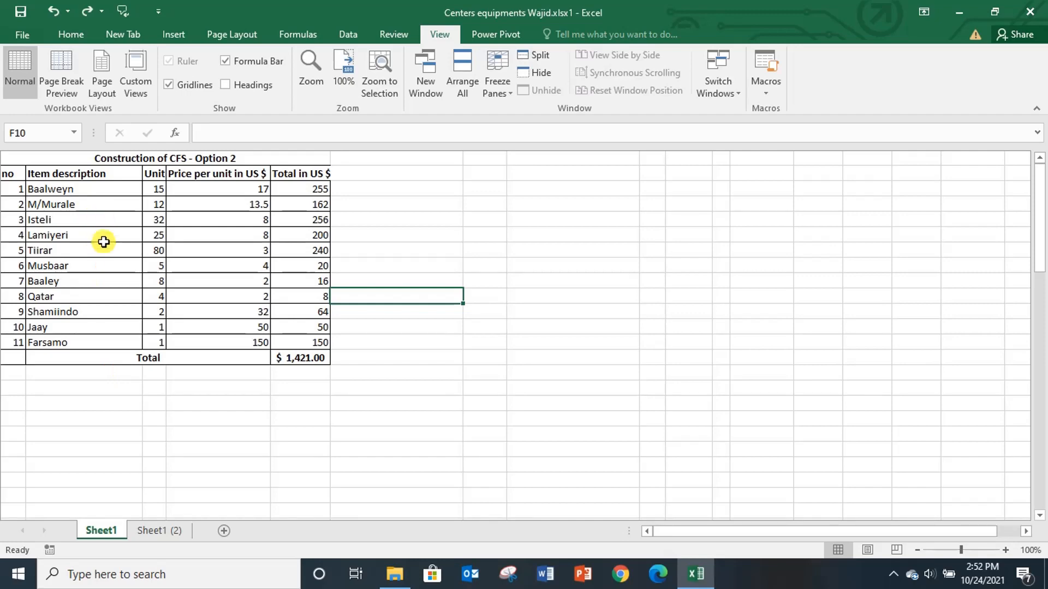
{"action": "left_click", "coordinate": [154, 532]}
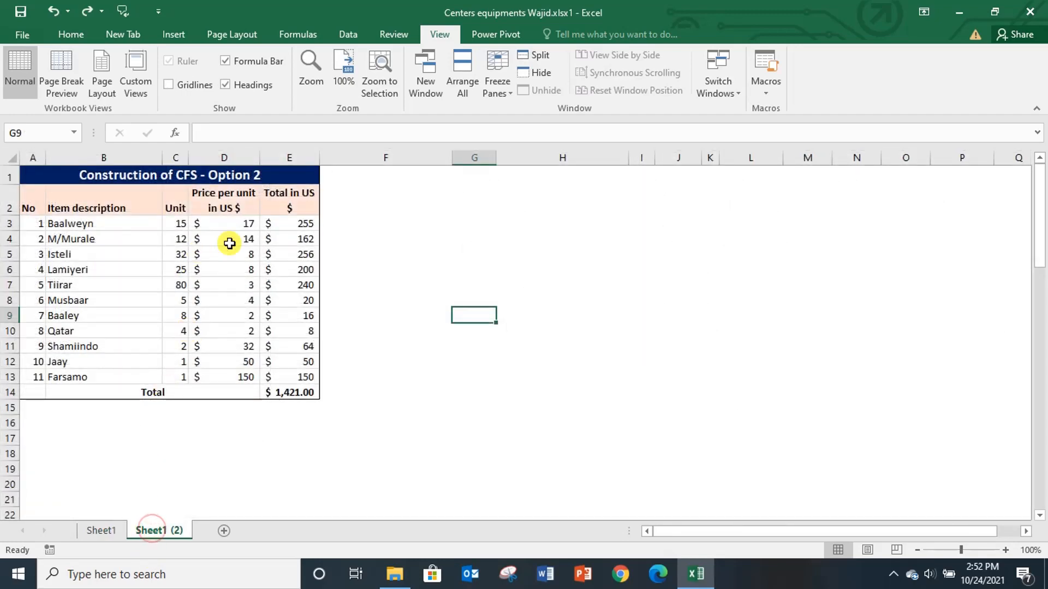
{"action": "left_click", "coordinate": [101, 530]}
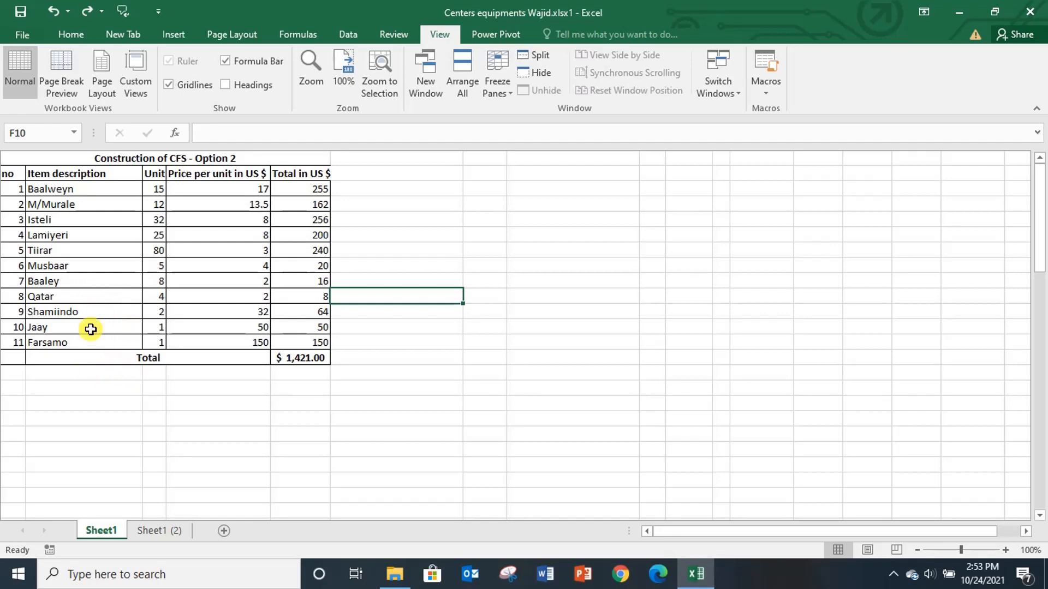
{"action": "left_click", "coordinate": [150, 538]}
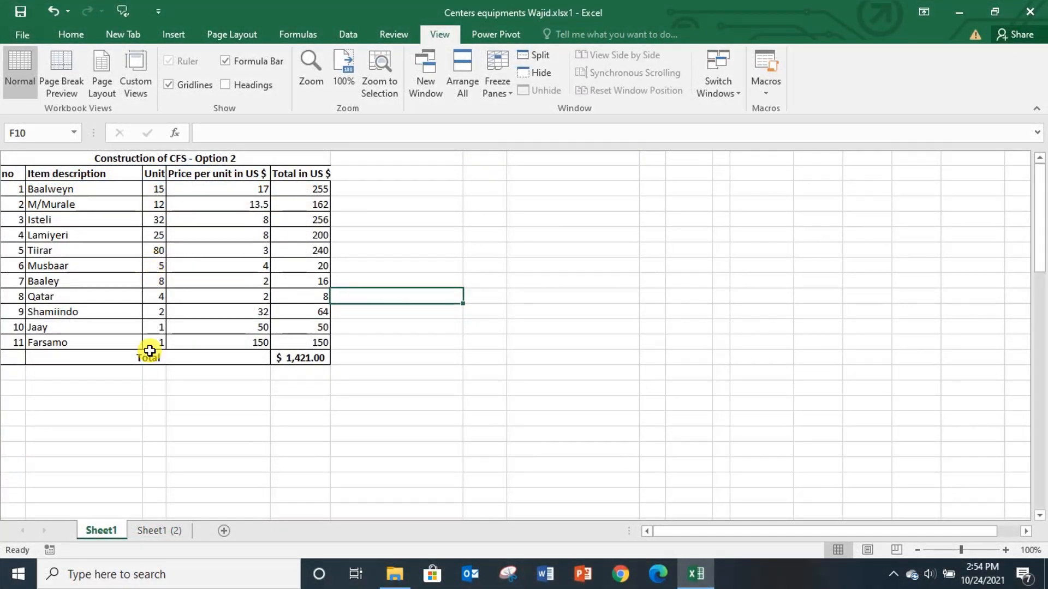
{"action": "left_click", "coordinate": [146, 529]}
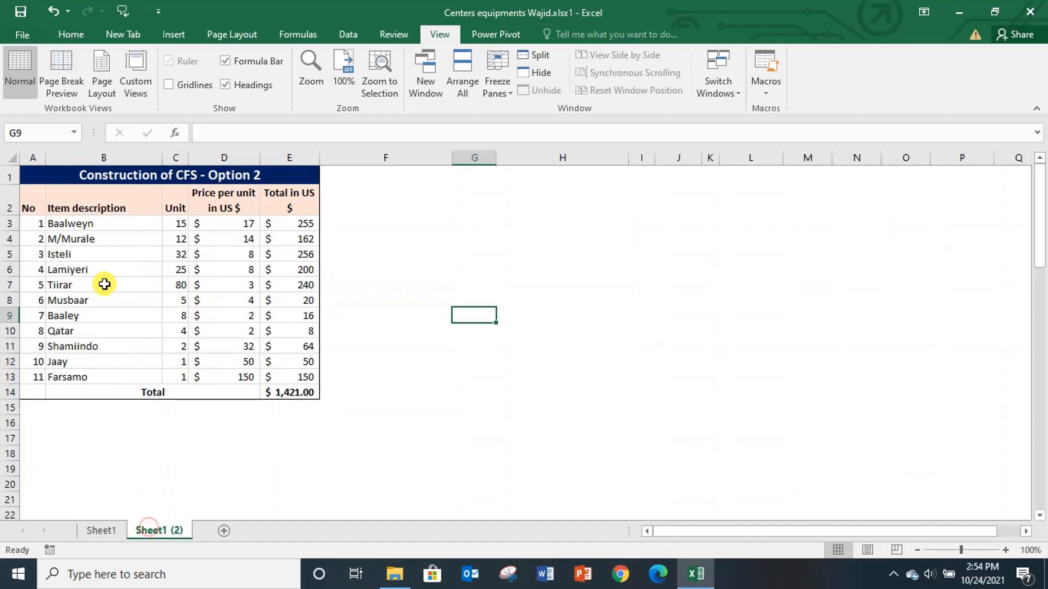
{"action": "left_click", "coordinate": [107, 529]}
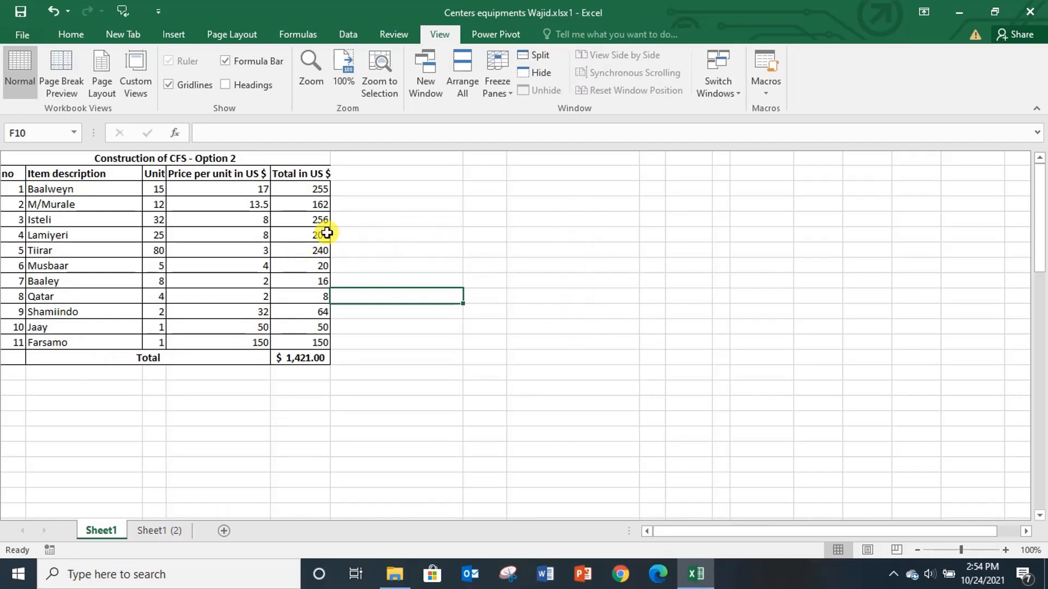
{"action": "left_click", "coordinate": [71, 32]}
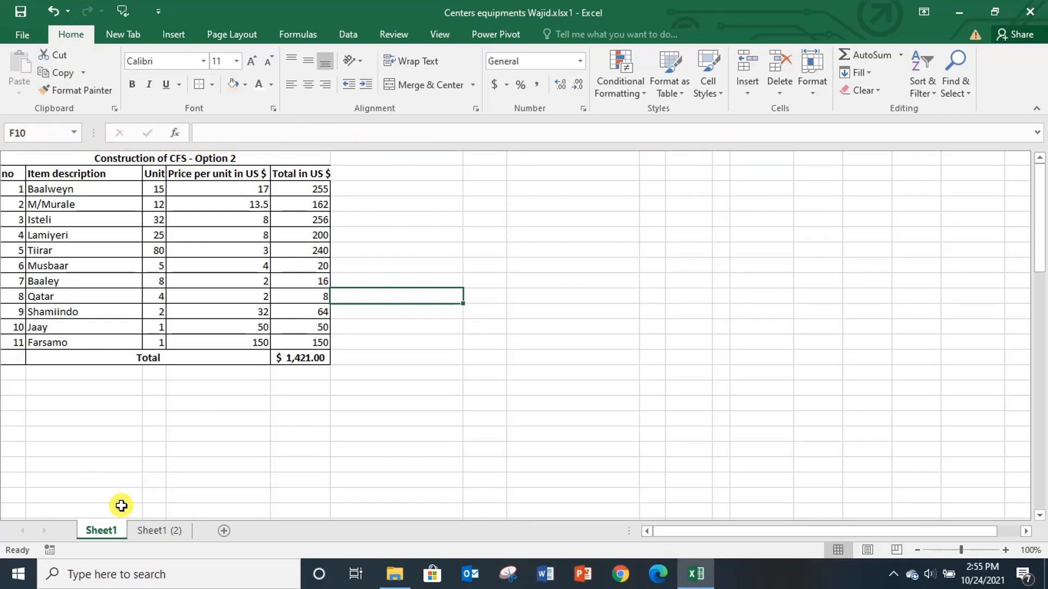
{"action": "left_click", "coordinate": [153, 532]}
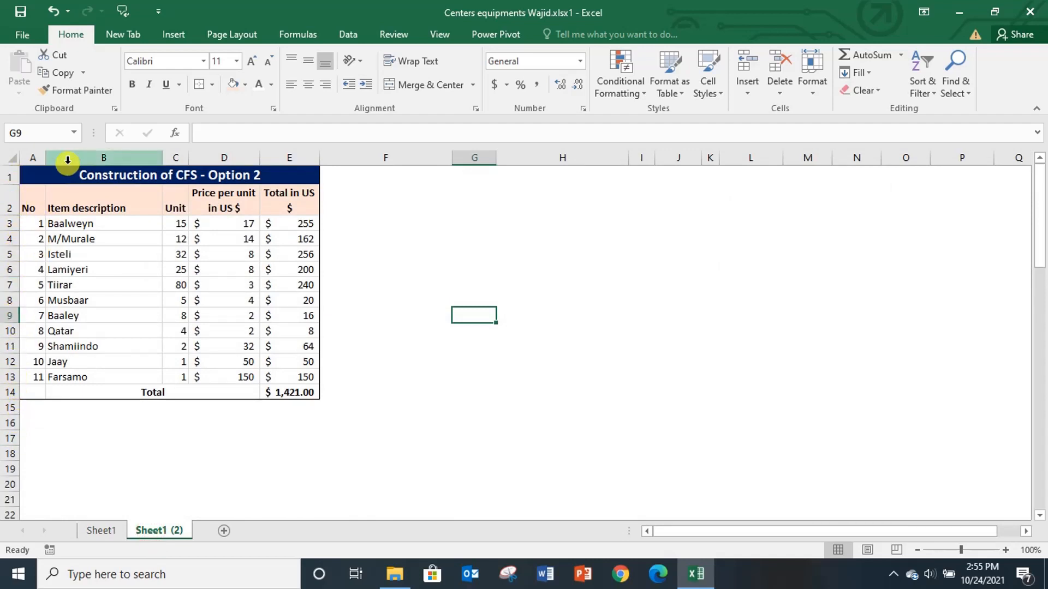
{"action": "left_click", "coordinate": [97, 532]}
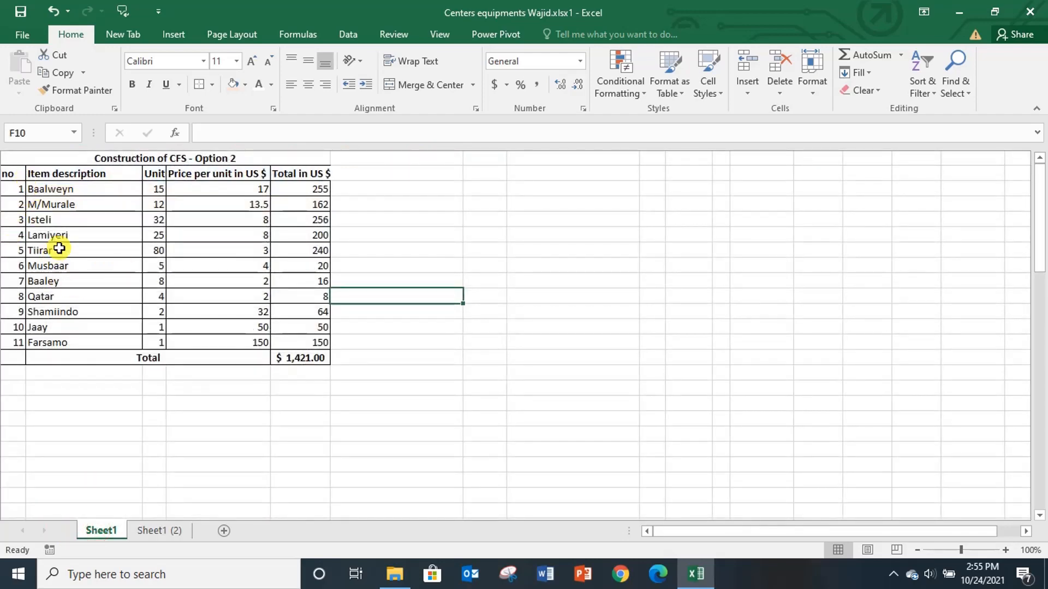
{"action": "scroll", "coordinate": [136, 225], "scroll_direction": "down", "scroll_amount": 1}
{"action": "scroll", "coordinate": [136, 225], "scroll_direction": "up", "scroll_amount": 1}
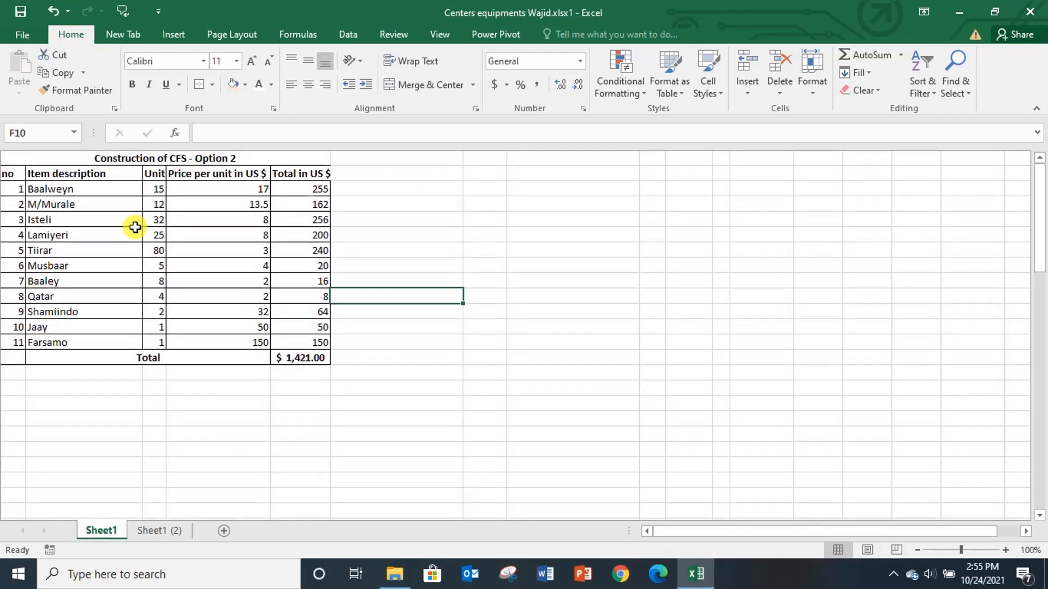
{"action": "scroll", "coordinate": [96, 272], "scroll_direction": "down", "scroll_amount": 1}
{"action": "scroll", "coordinate": [95, 273], "scroll_direction": "up", "scroll_amount": 1}
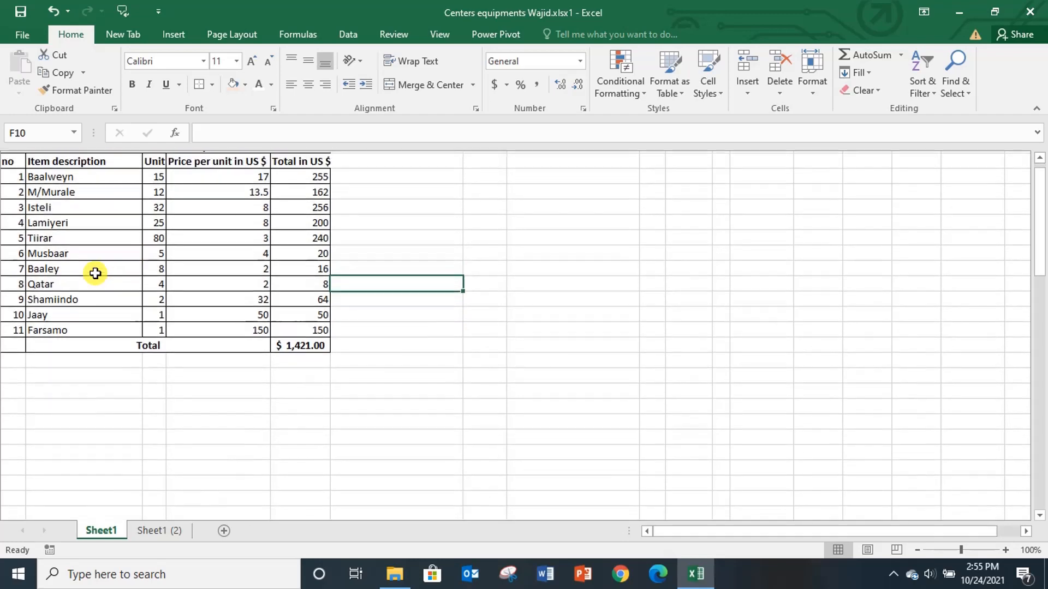
{"action": "scroll", "coordinate": [95, 274], "scroll_direction": "down", "scroll_amount": 1}
{"action": "scroll", "coordinate": [89, 271], "scroll_direction": "up", "scroll_amount": 1}
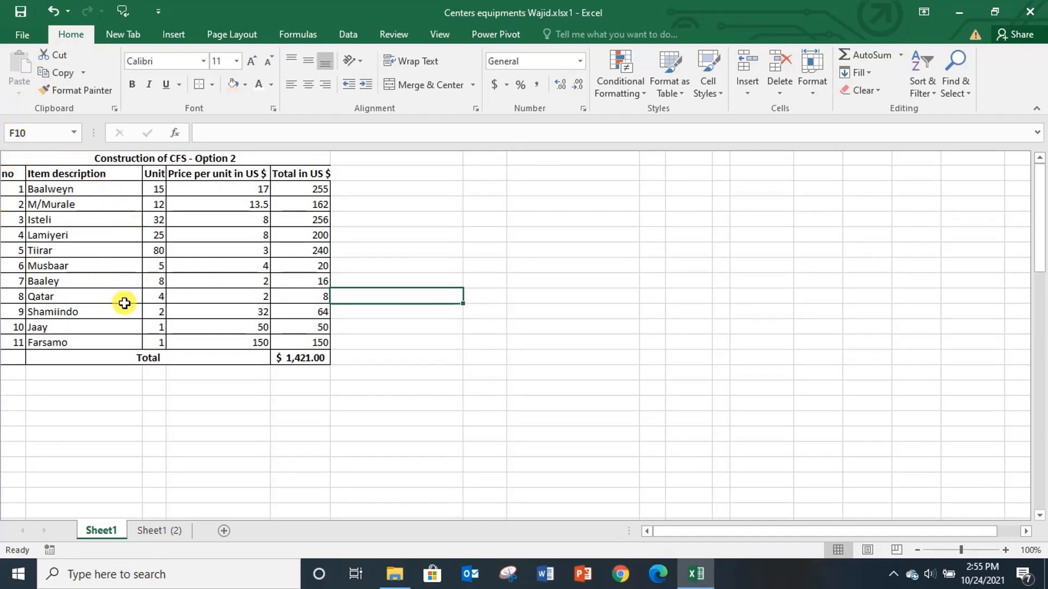
{"action": "left_click", "coordinate": [178, 450]}
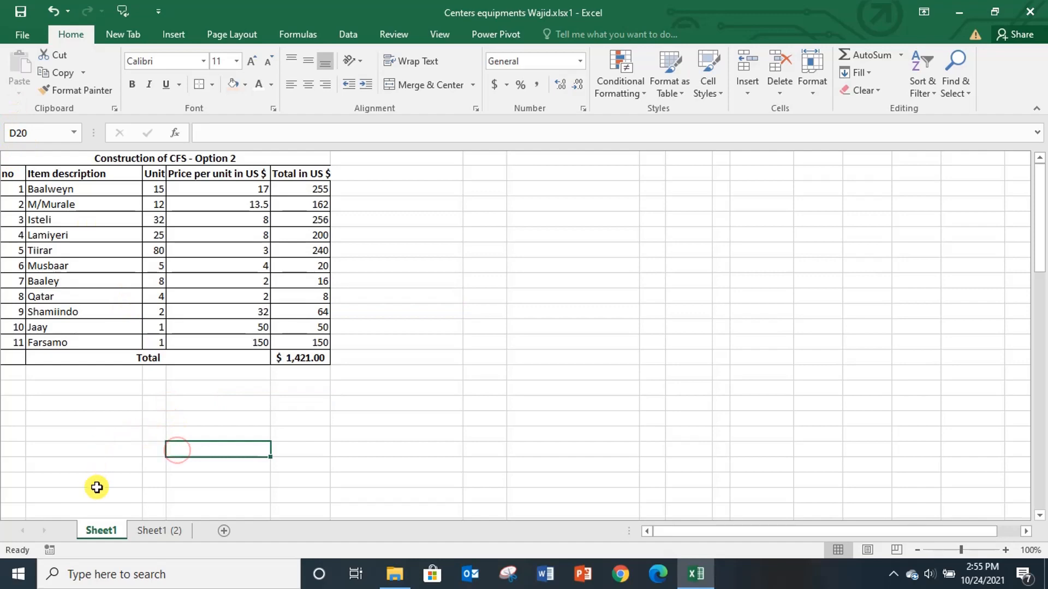
{"action": "left_click", "coordinate": [153, 530]}
{"action": "left_click", "coordinate": [101, 531]}
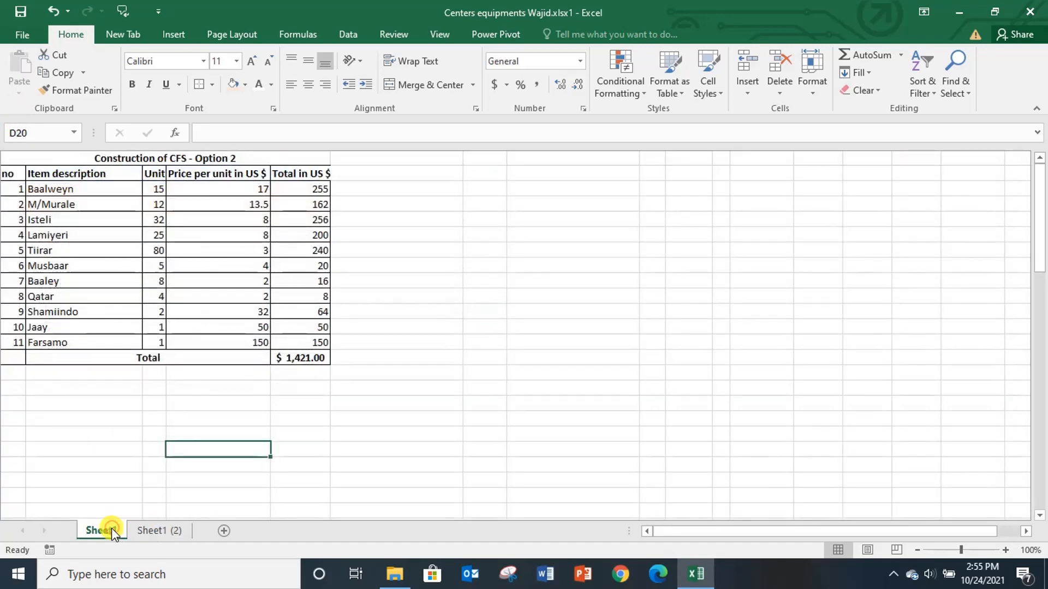
Turn on row and column headers for Sheet1 in the advanced display options for the worksheet.
{"action": "left_click", "coordinate": [22, 35]}
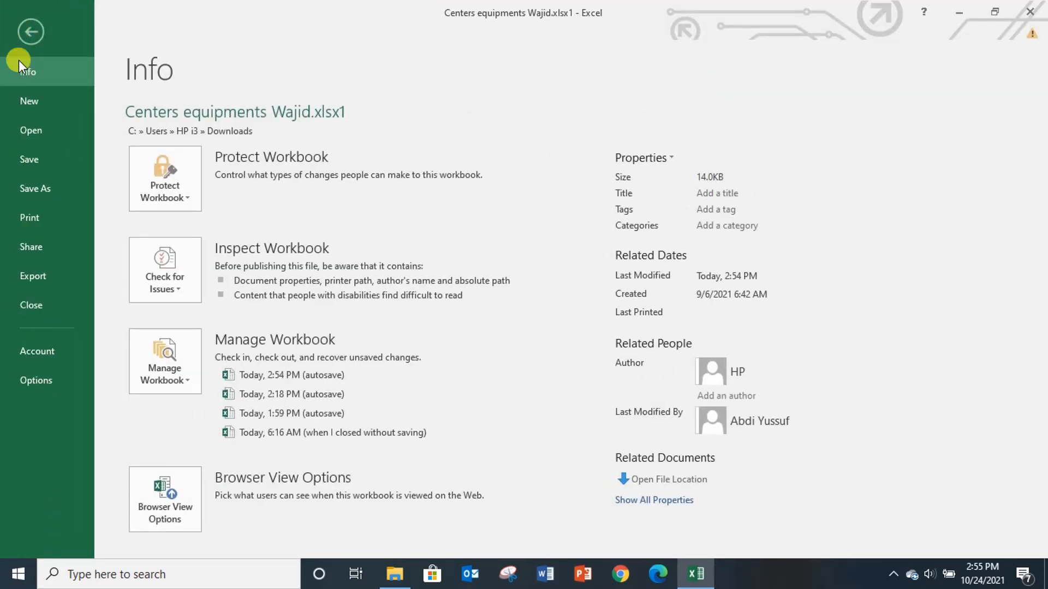
{"action": "left_click", "coordinate": [36, 380]}
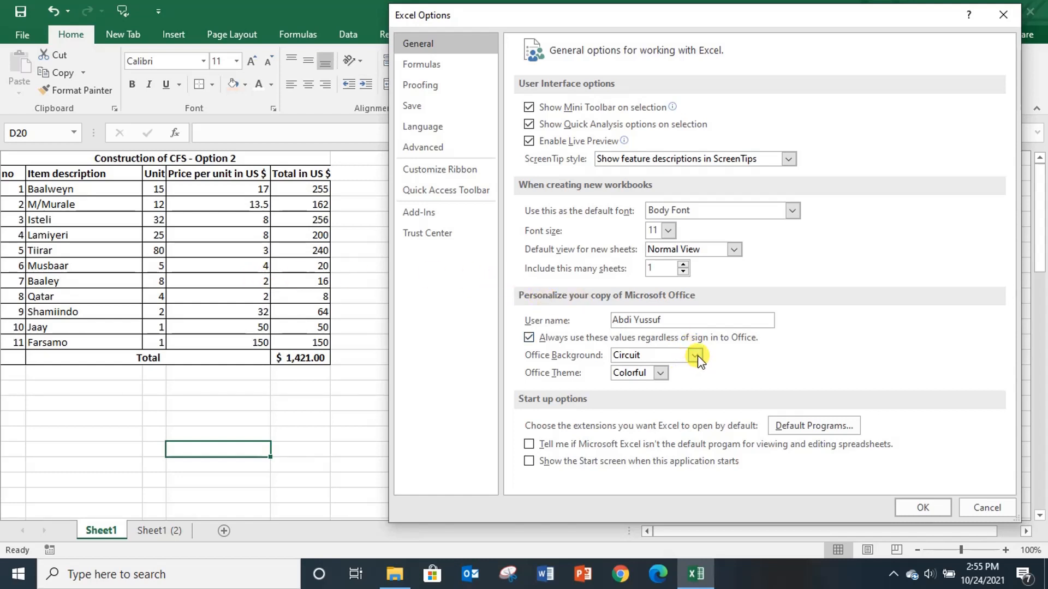
{"action": "left_click", "coordinate": [429, 146]}
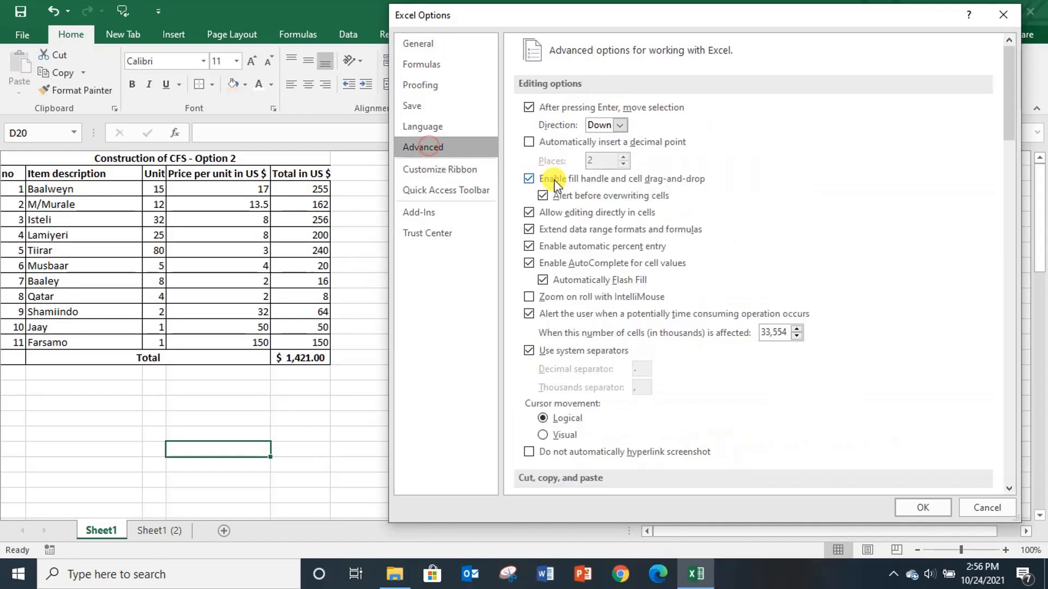
{"action": "scroll", "coordinate": [575, 240], "scroll_direction": "down", "scroll_amount": 1}
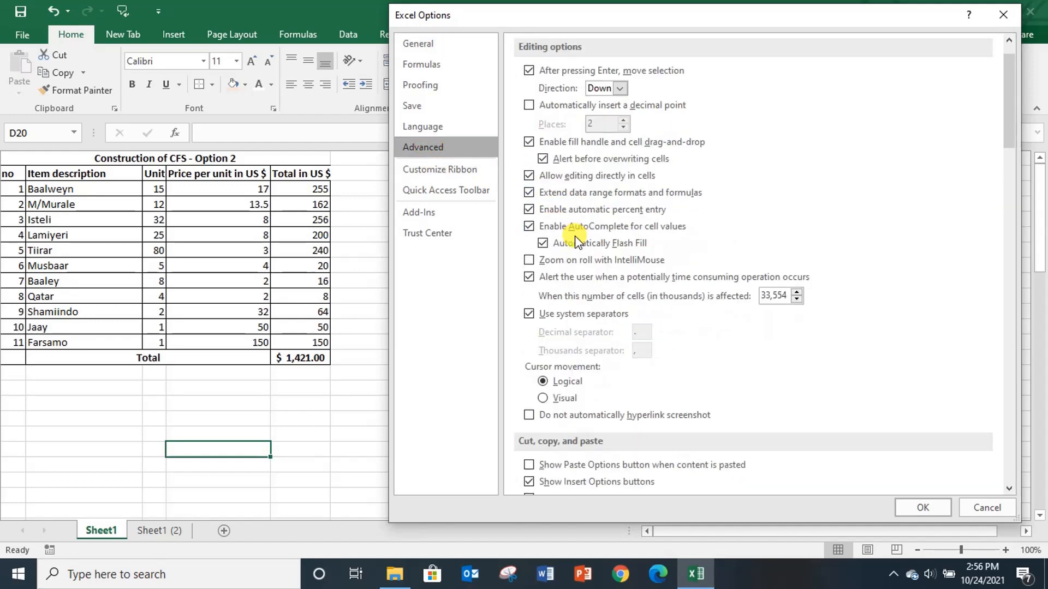
{"action": "scroll", "coordinate": [576, 240], "scroll_direction": "down", "scroll_amount": 10}
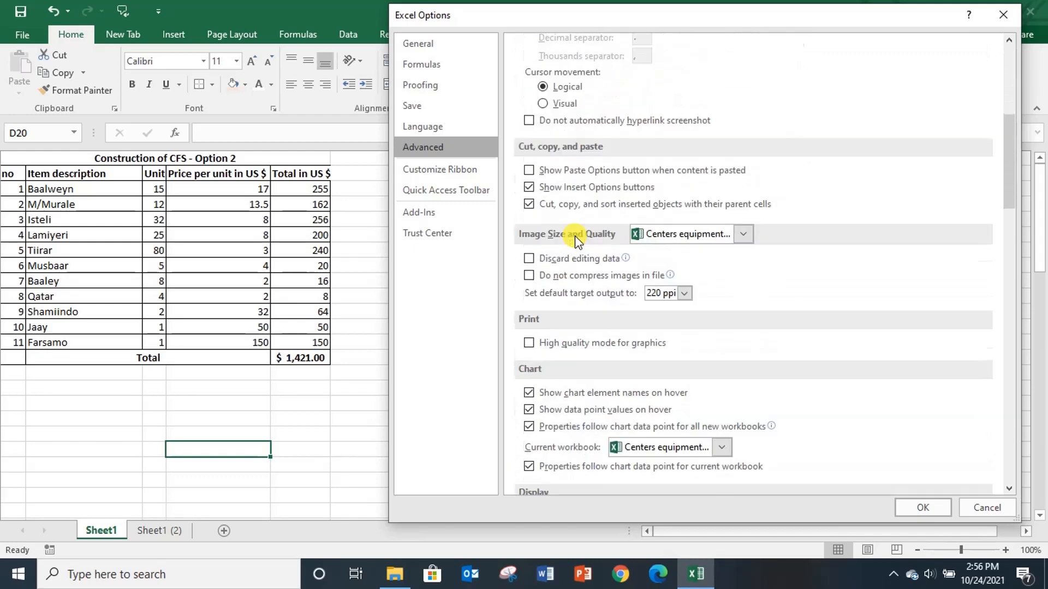
{"action": "scroll", "coordinate": [577, 240], "scroll_direction": "down", "scroll_amount": 1}
{"action": "scroll", "coordinate": [574, 234], "scroll_direction": "down", "scroll_amount": 5}
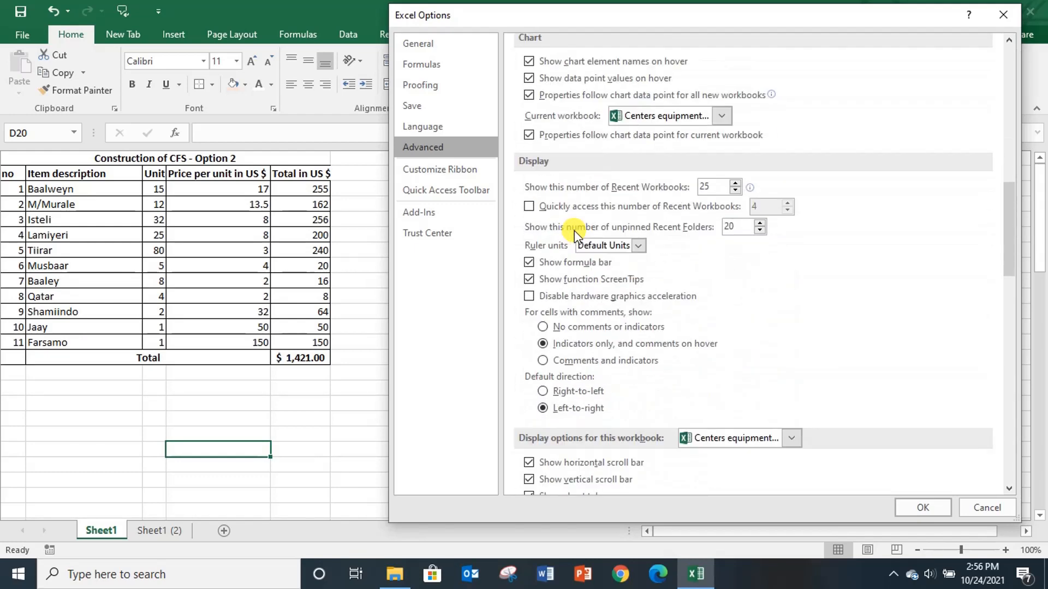
{"action": "scroll", "coordinate": [575, 232], "scroll_direction": "down", "scroll_amount": 2}
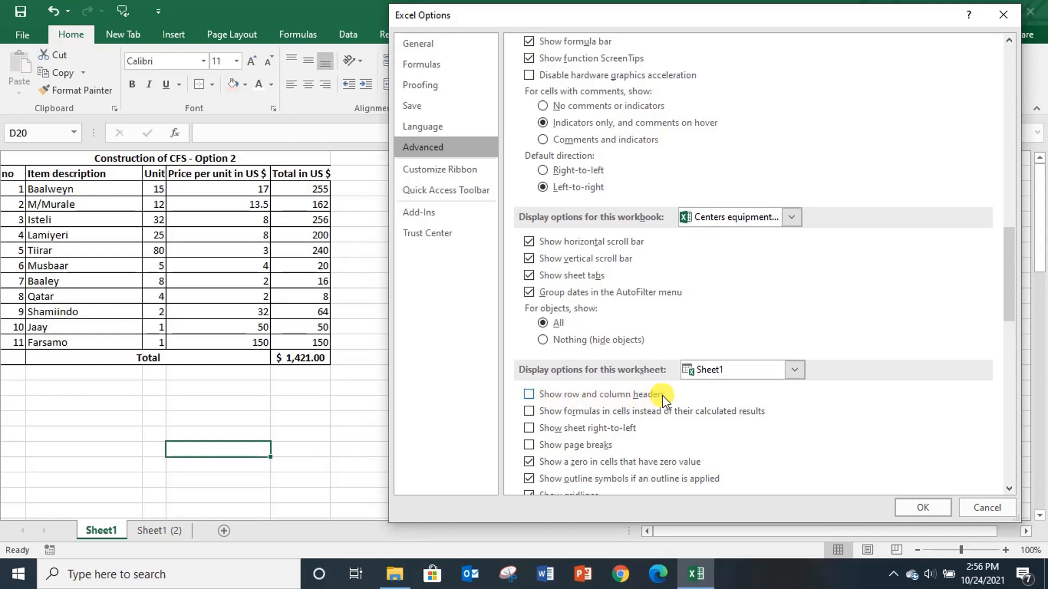
{"action": "left_click", "coordinate": [528, 396]}
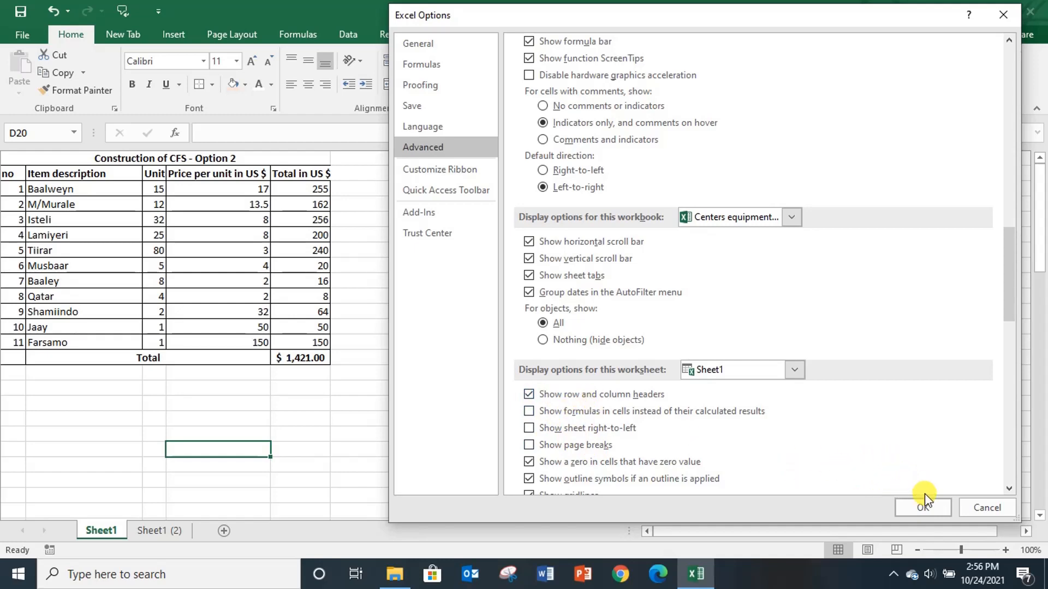
{"action": "left_click", "coordinate": [922, 509]}
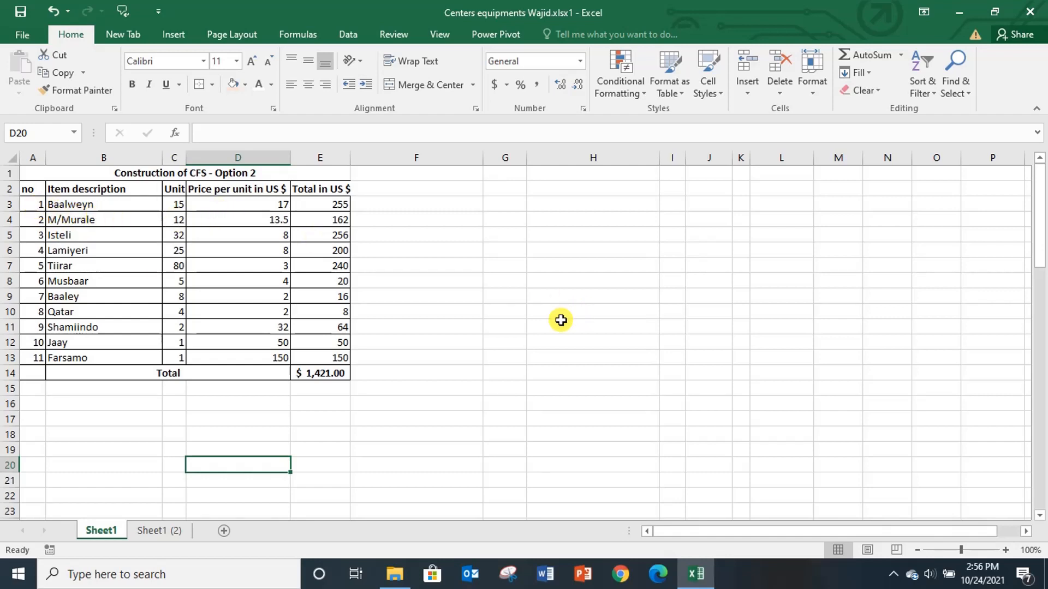
Compare the empty cell areas around the tables on Sheet1 and Sheet1 (2), checking how their gridlines differ.
{"action": "left_click", "coordinate": [480, 298]}
{"action": "left_click_drag", "start_coordinate": [535, 232], "coordinate": [660, 284]}
{"action": "left_click", "coordinate": [464, 353]}
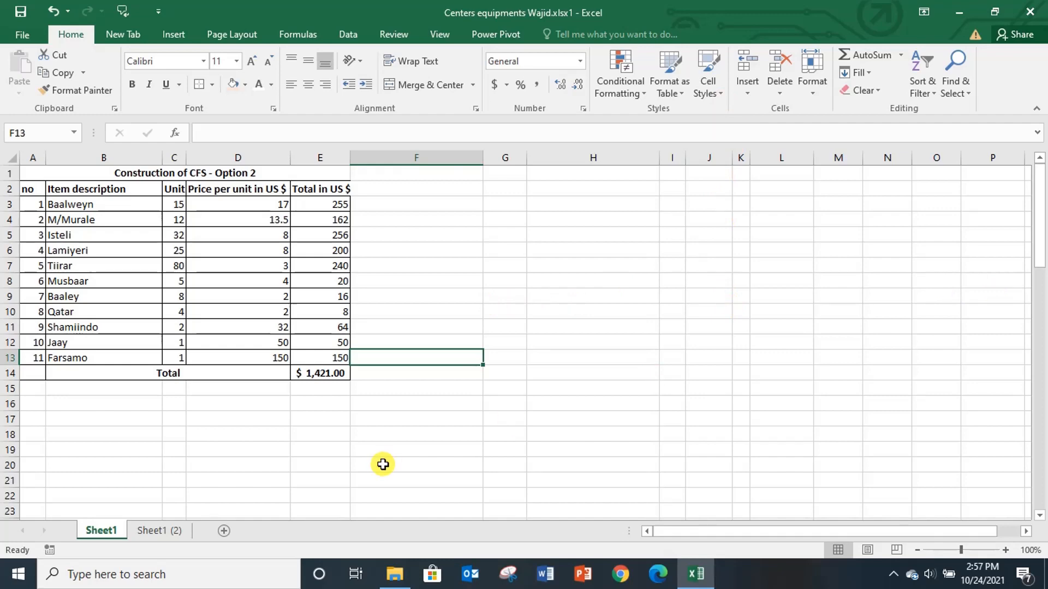
{"action": "left_click", "coordinate": [162, 530]}
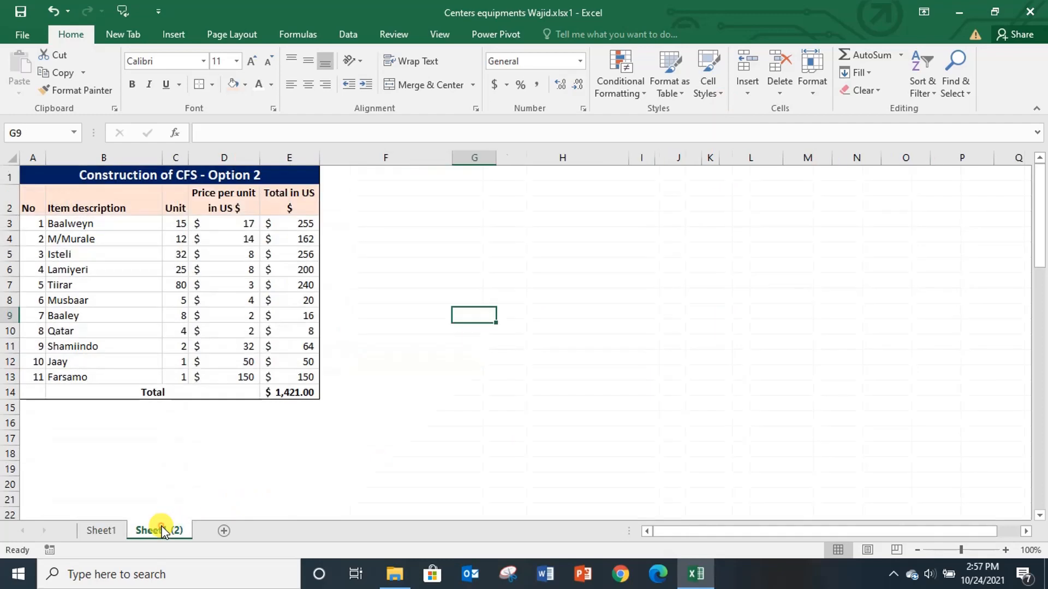
{"action": "left_click", "coordinate": [600, 377]}
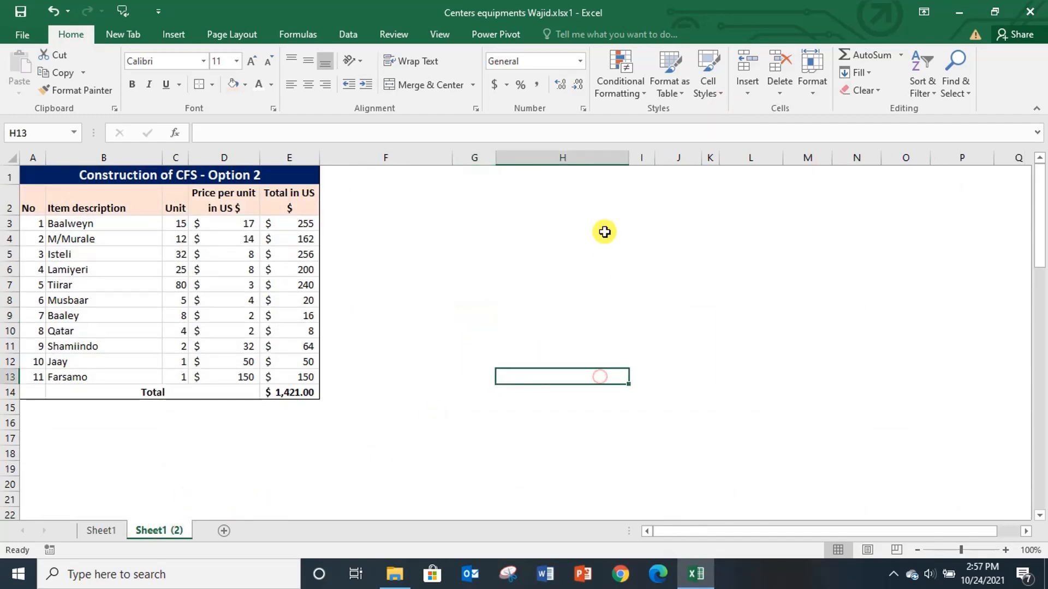
{"action": "left_click", "coordinate": [604, 234]}
{"action": "left_click", "coordinate": [692, 270]}
{"action": "left_click", "coordinate": [556, 363]}
{"action": "left_click", "coordinate": [249, 440]}
{"action": "left_click", "coordinate": [62, 448]}
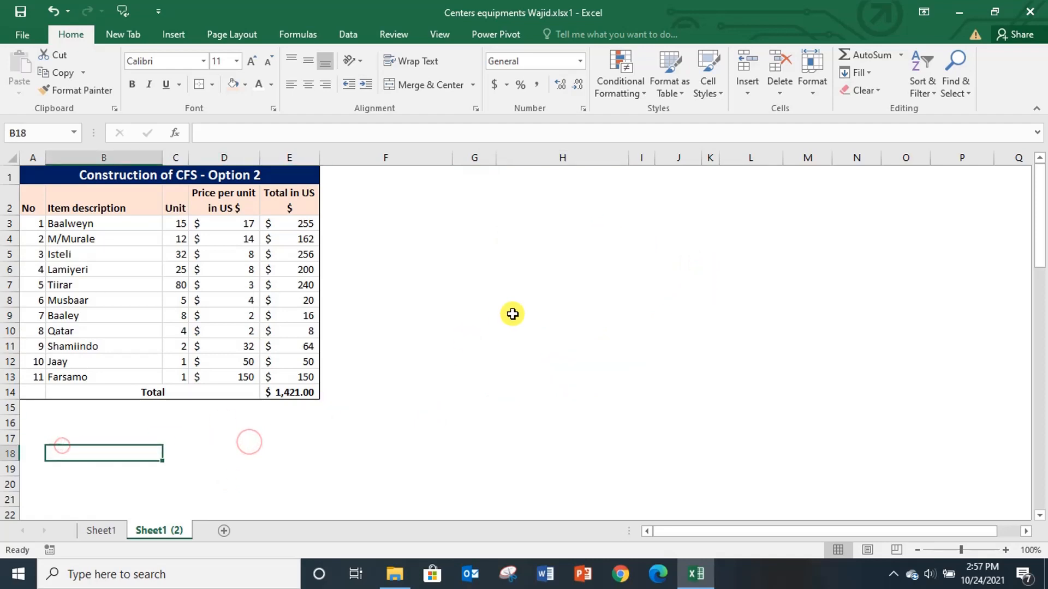
{"action": "left_click", "coordinate": [509, 312]}
{"action": "left_click", "coordinate": [614, 244]}
{"action": "left_click", "coordinate": [519, 330]}
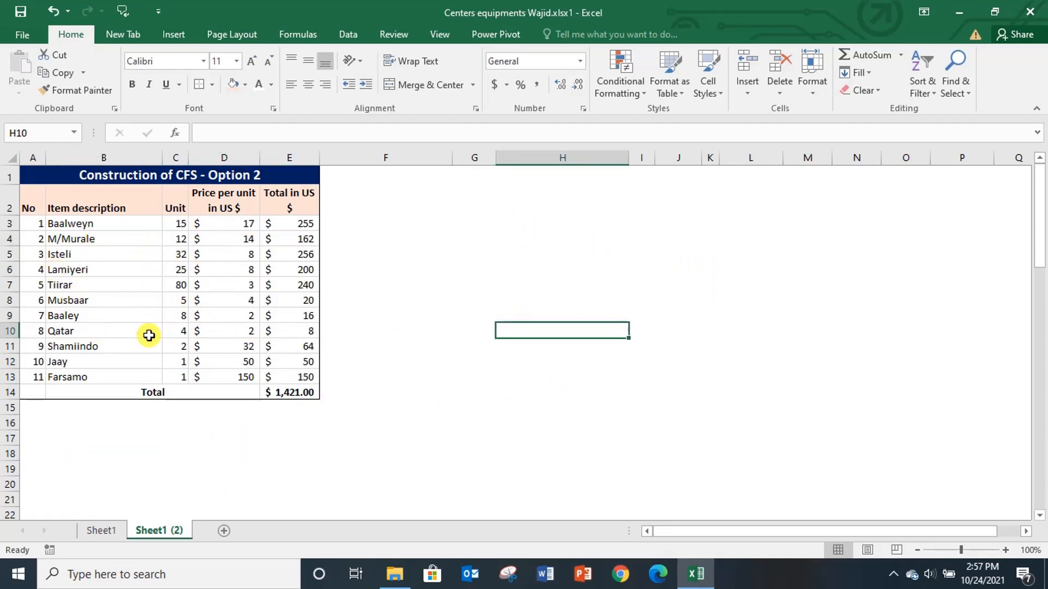
Turn off the display of gridlines on Sheet1.
{"action": "left_click", "coordinate": [105, 531]}
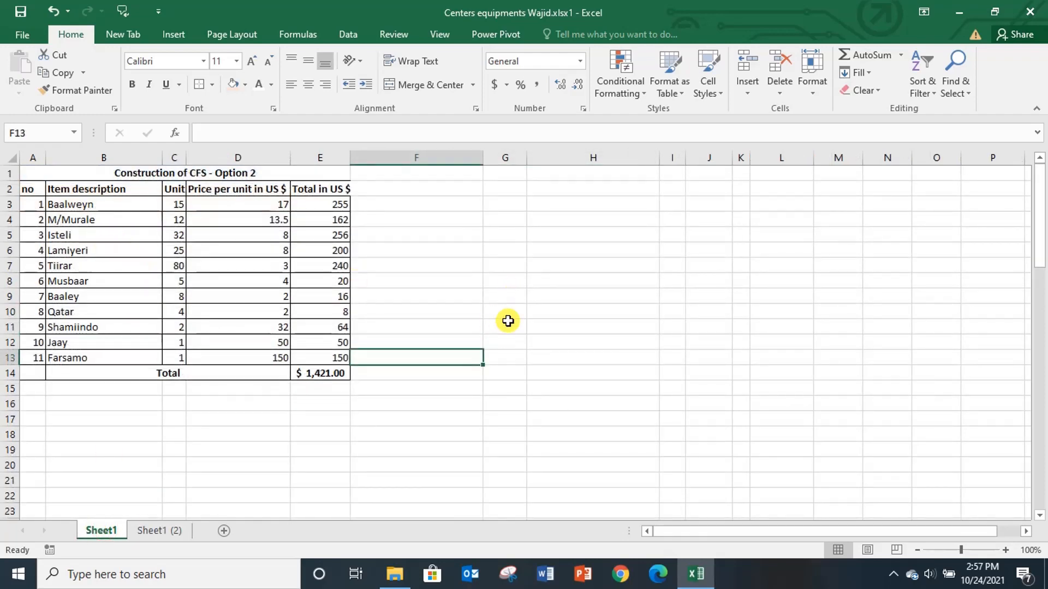
{"action": "left_click", "coordinate": [543, 310]}
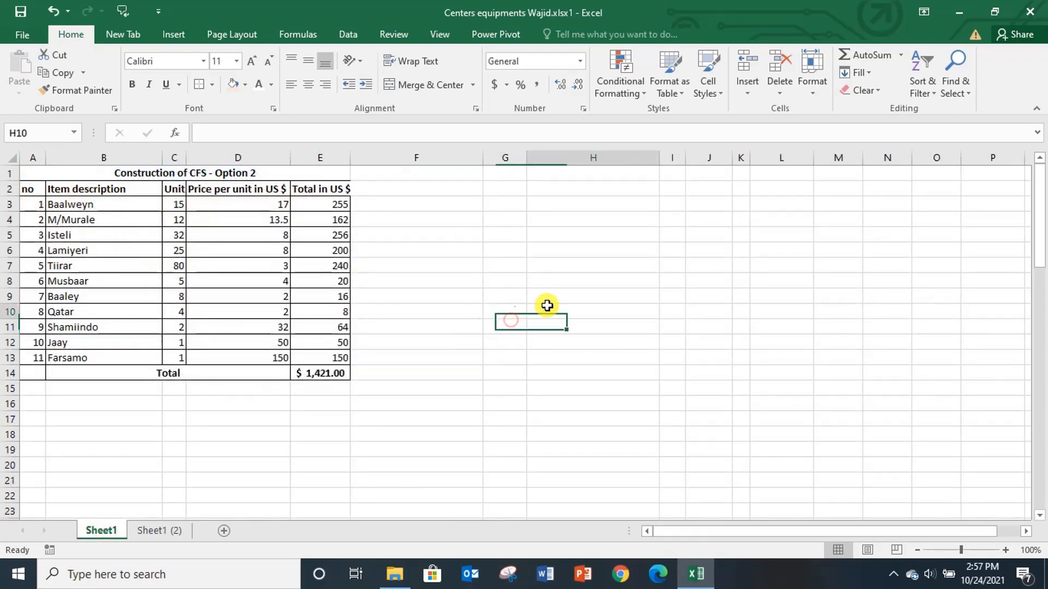
{"action": "left_click", "coordinate": [440, 34]}
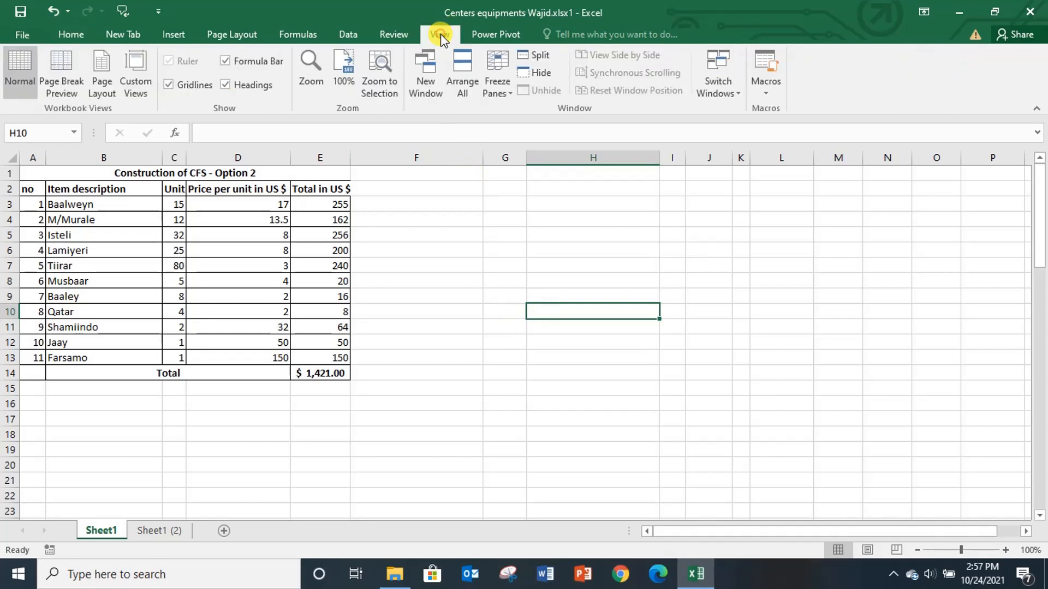
{"action": "left_click", "coordinate": [168, 84]}
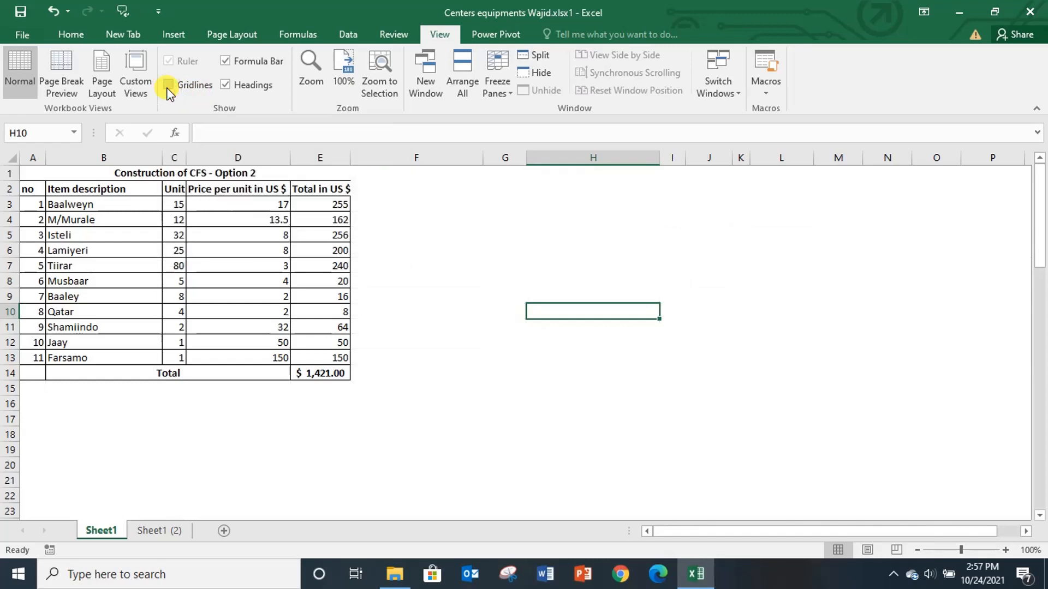
Examine the empty cells around the table on Sheet1 without gridlines and compare the sheet with Sheet1 (2).
{"action": "left_click", "coordinate": [559, 403]}
{"action": "left_click", "coordinate": [558, 322]}
{"action": "left_click", "coordinate": [127, 423]}
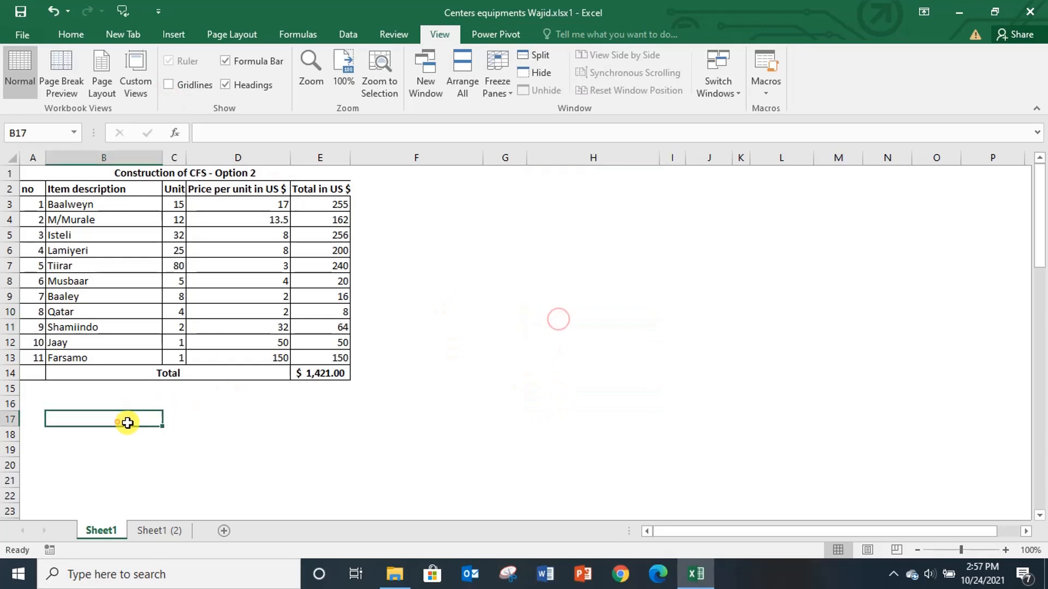
{"action": "left_click", "coordinate": [652, 282]}
{"action": "left_click", "coordinate": [670, 282]}
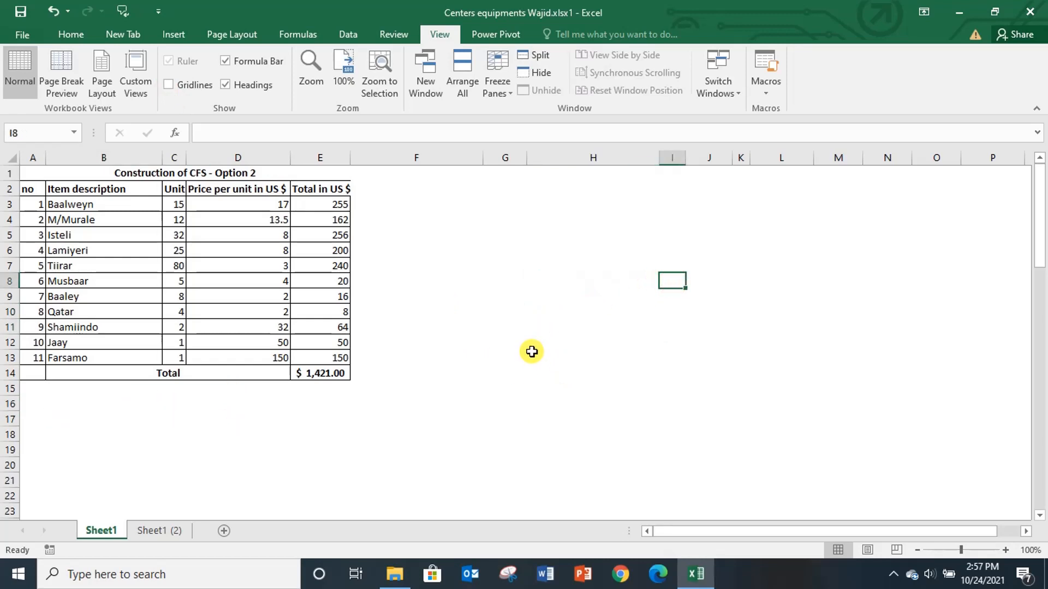
{"action": "scroll", "coordinate": [524, 339], "scroll_direction": "down", "scroll_amount": 2}
{"action": "scroll", "coordinate": [519, 328], "scroll_direction": "up", "scroll_amount": 2}
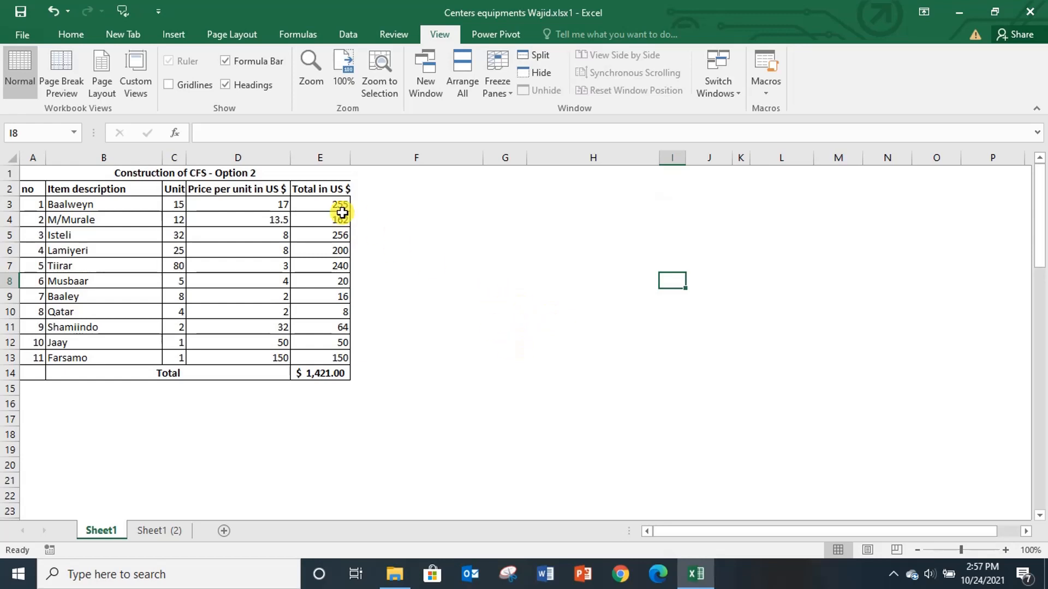
{"action": "left_click", "coordinate": [538, 314]}
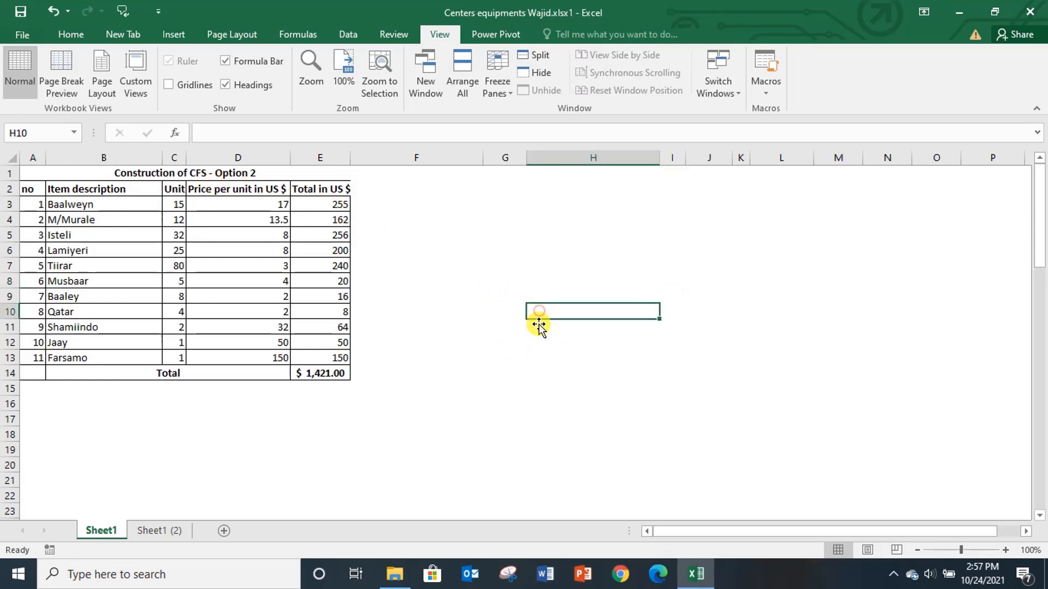
{"action": "left_click", "coordinate": [503, 253]}
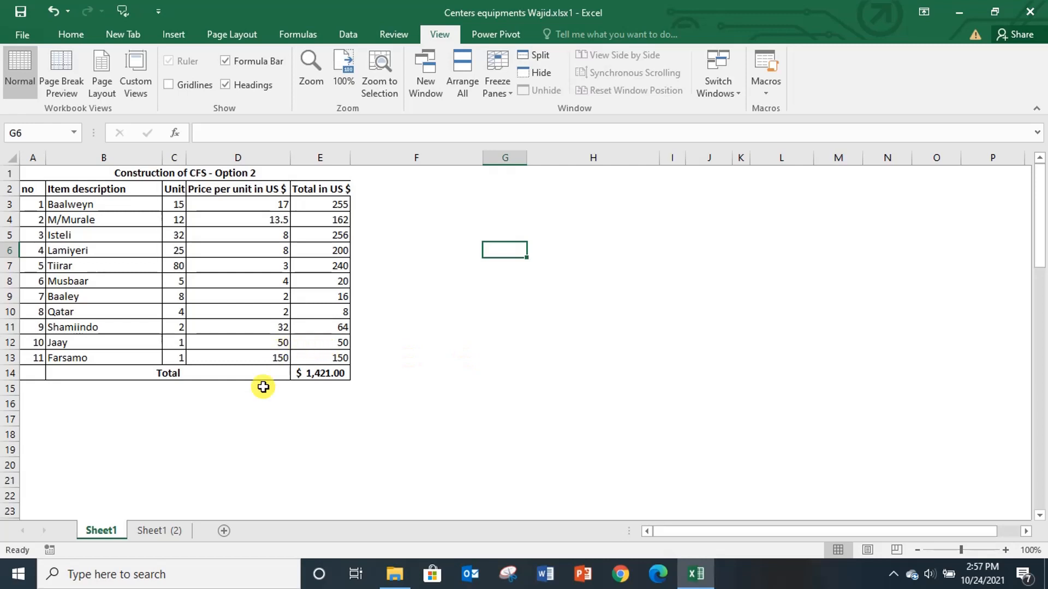
{"action": "scroll", "coordinate": [261, 367], "scroll_direction": "down", "scroll_amount": 2}
{"action": "scroll", "coordinate": [268, 356], "scroll_direction": "up", "scroll_amount": 2}
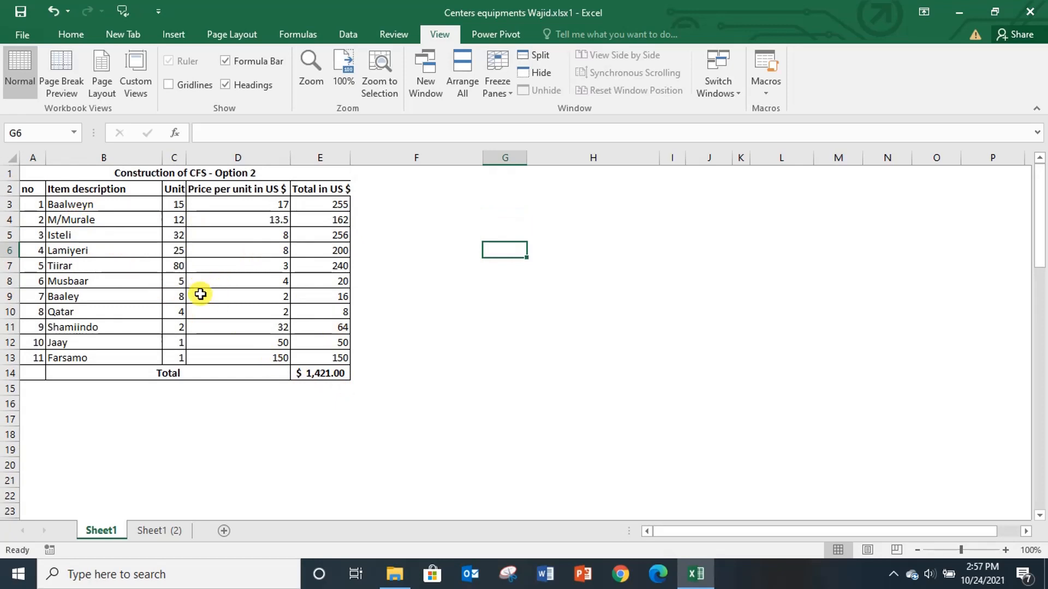
{"action": "left_click", "coordinate": [517, 330]}
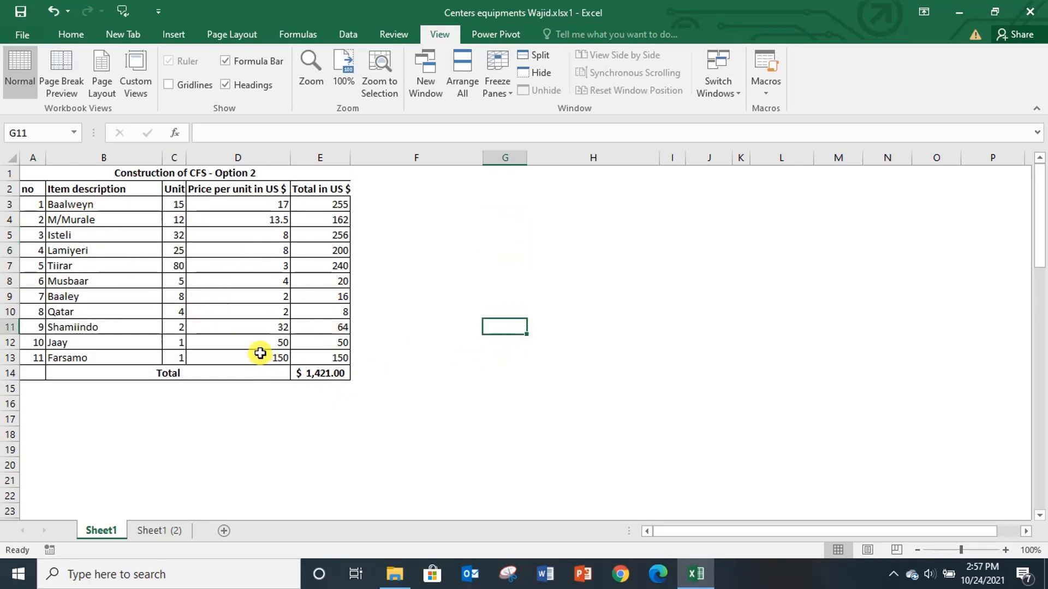
{"action": "left_click", "coordinate": [160, 530]}
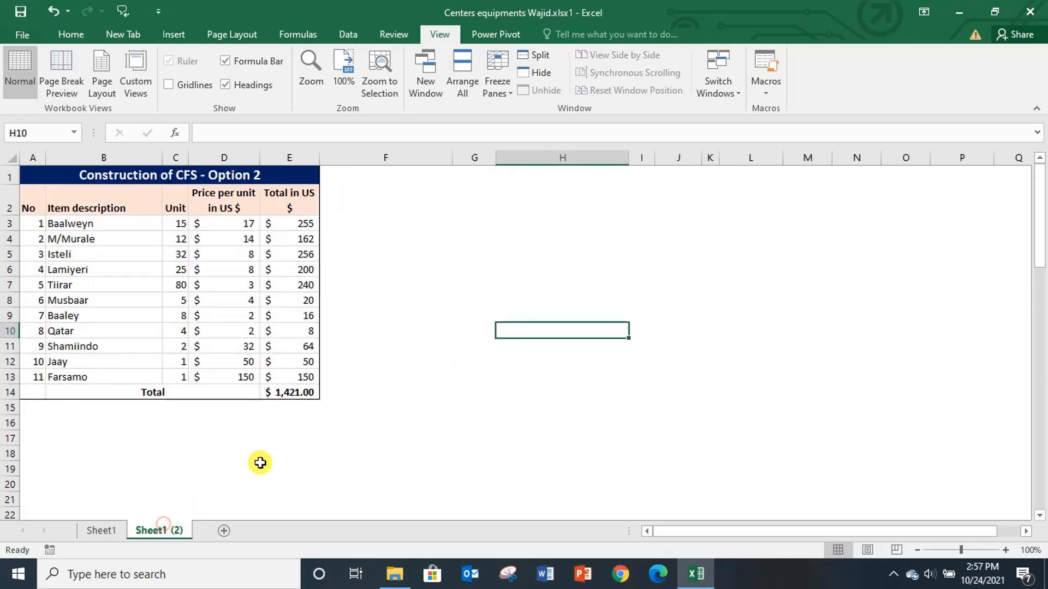
{"action": "left_click", "coordinate": [102, 531]}
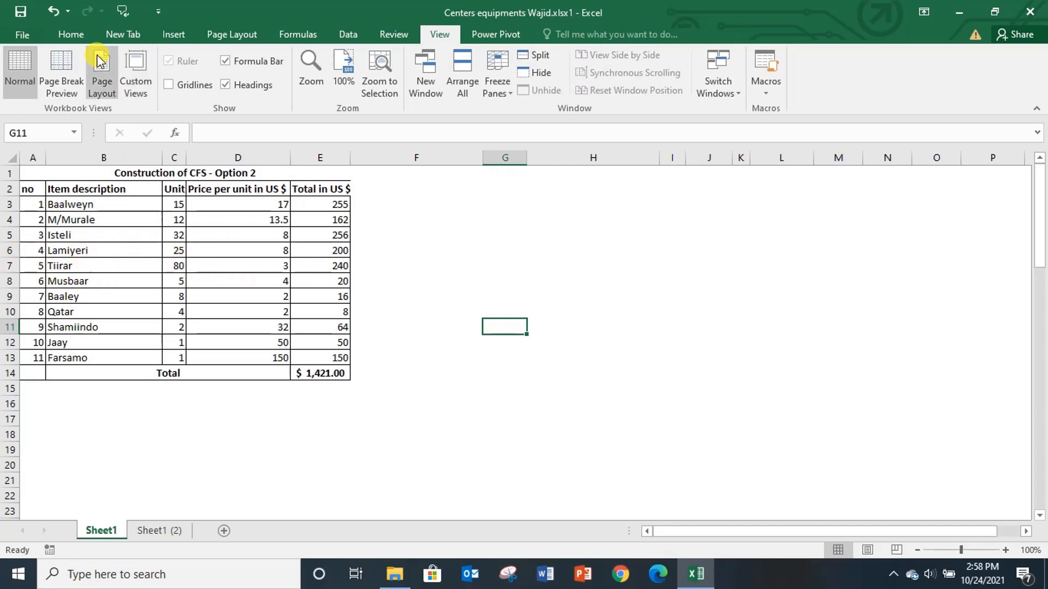
{"action": "left_click", "coordinate": [71, 33]}
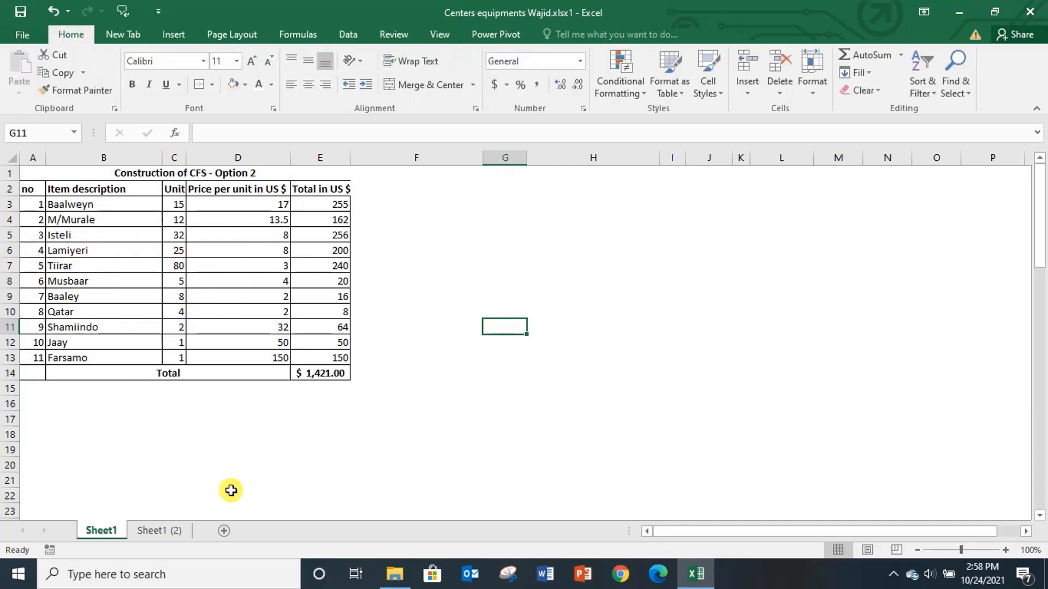
Turn the gridlines on Sheet1 (2) on and back off to check their effect around the formatted table.
{"action": "left_click", "coordinate": [150, 531]}
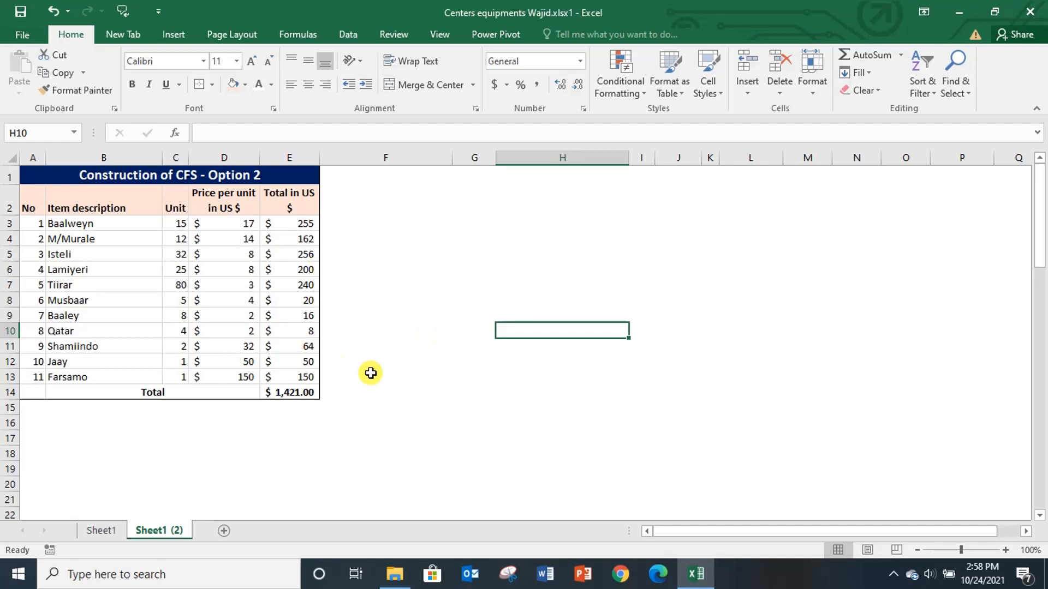
{"action": "left_click", "coordinate": [441, 34]}
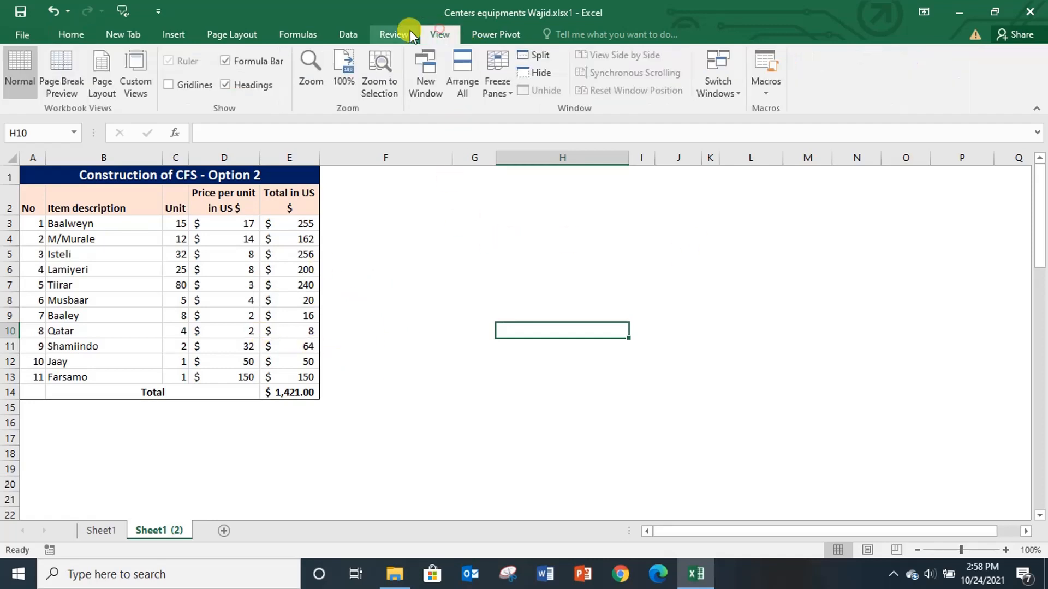
{"action": "left_click", "coordinate": [165, 84]}
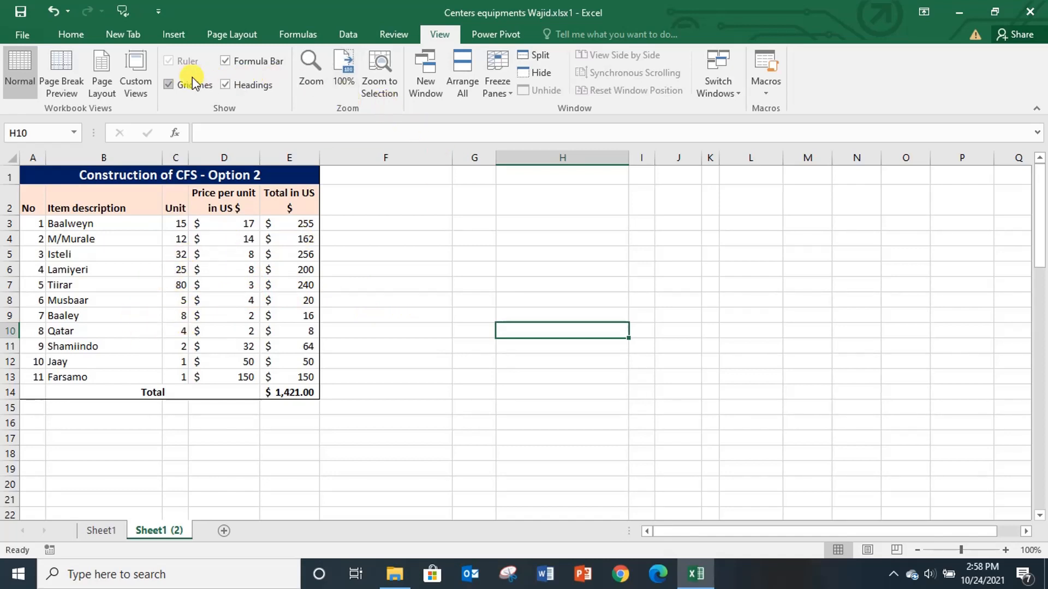
{"action": "left_click", "coordinate": [179, 86]}
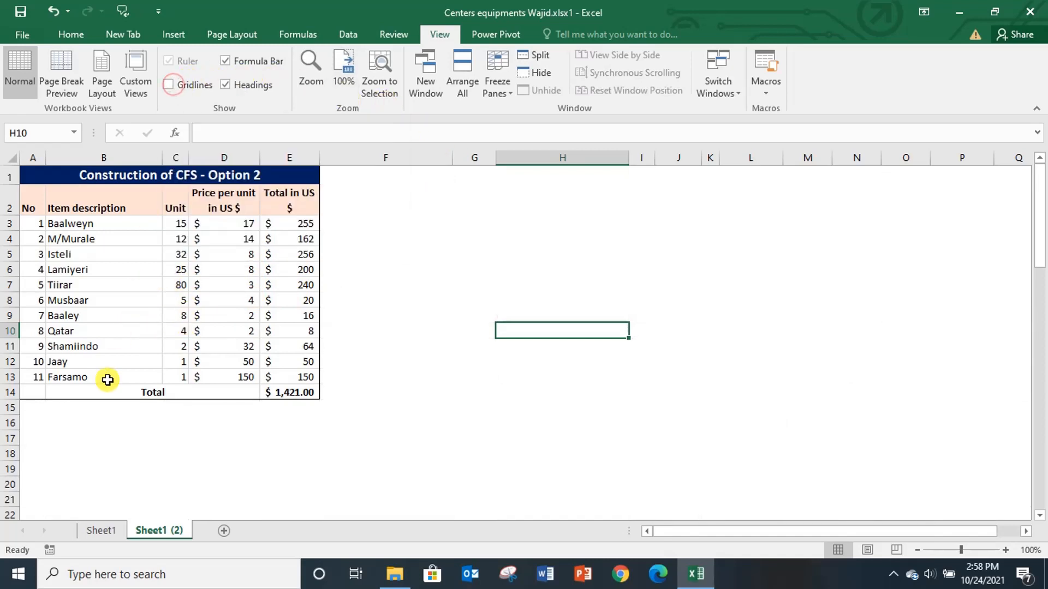
Select the whole Construction of CFS table on Sheet1, from the title down to the Total row.
{"action": "left_click", "coordinate": [101, 530]}
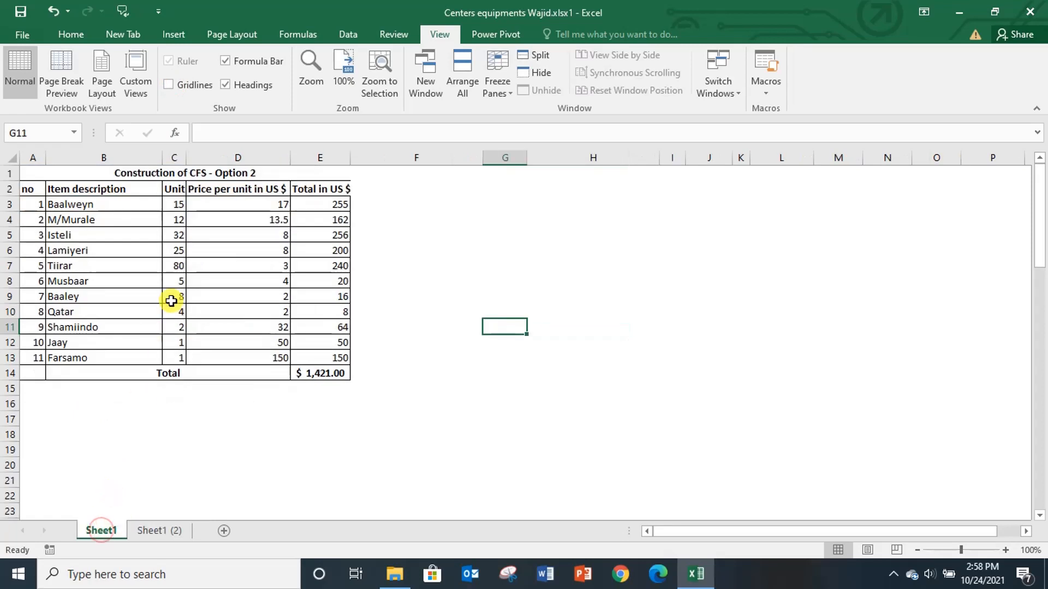
{"action": "left_click_drag", "start_coordinate": [73, 174], "coordinate": [131, 374]}
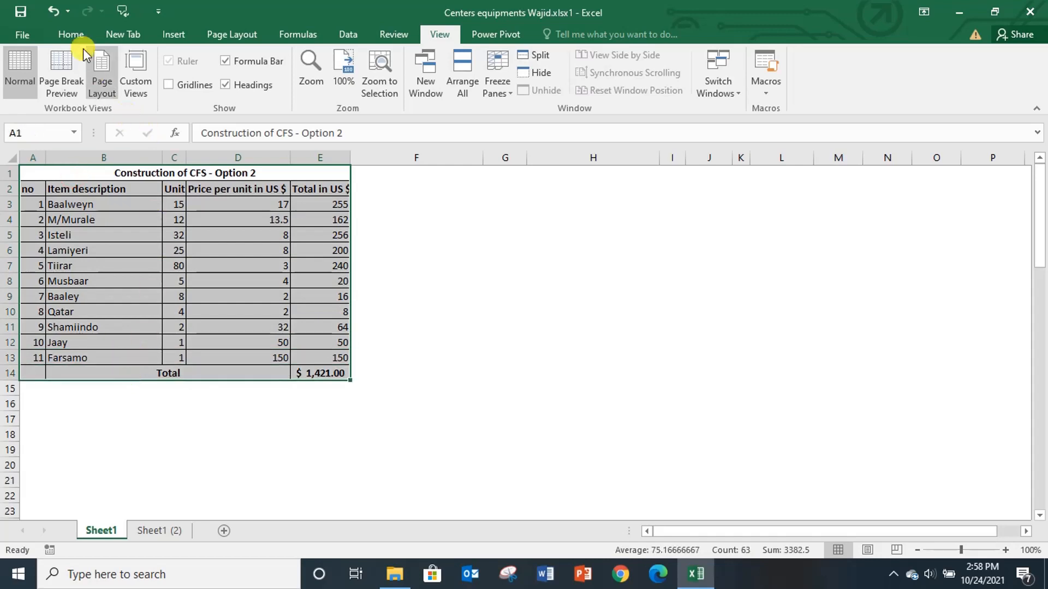
{"action": "left_click", "coordinate": [70, 34]}
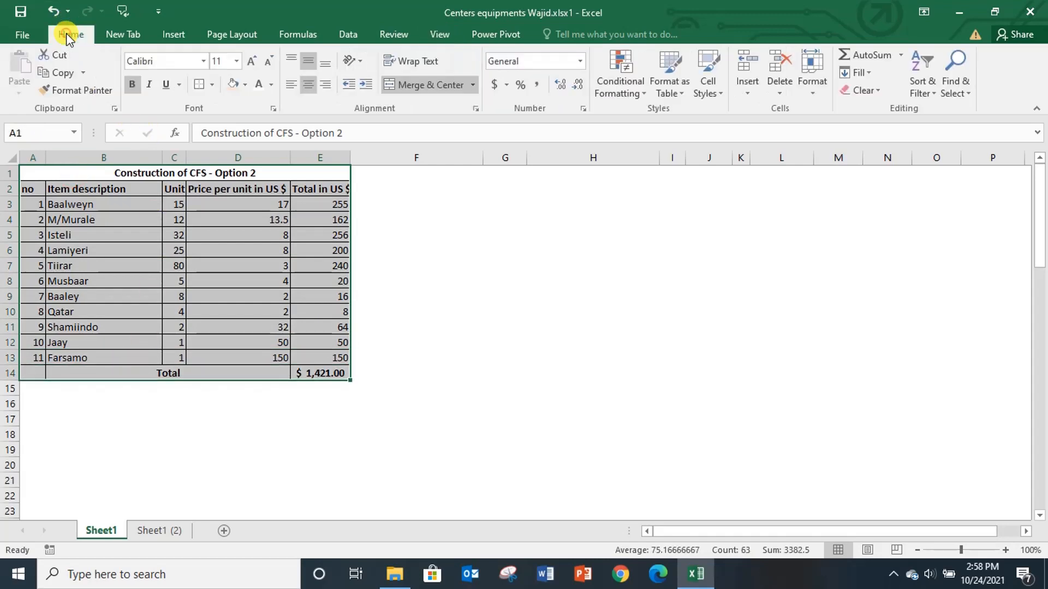
{"action": "left_click", "coordinate": [213, 86]}
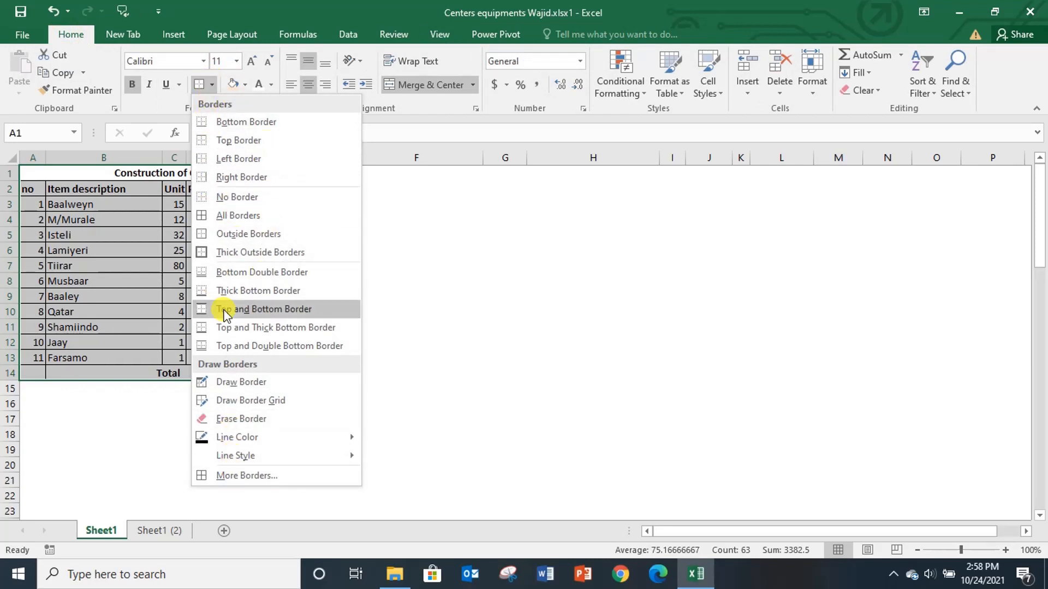
{"action": "left_click", "coordinate": [246, 476]}
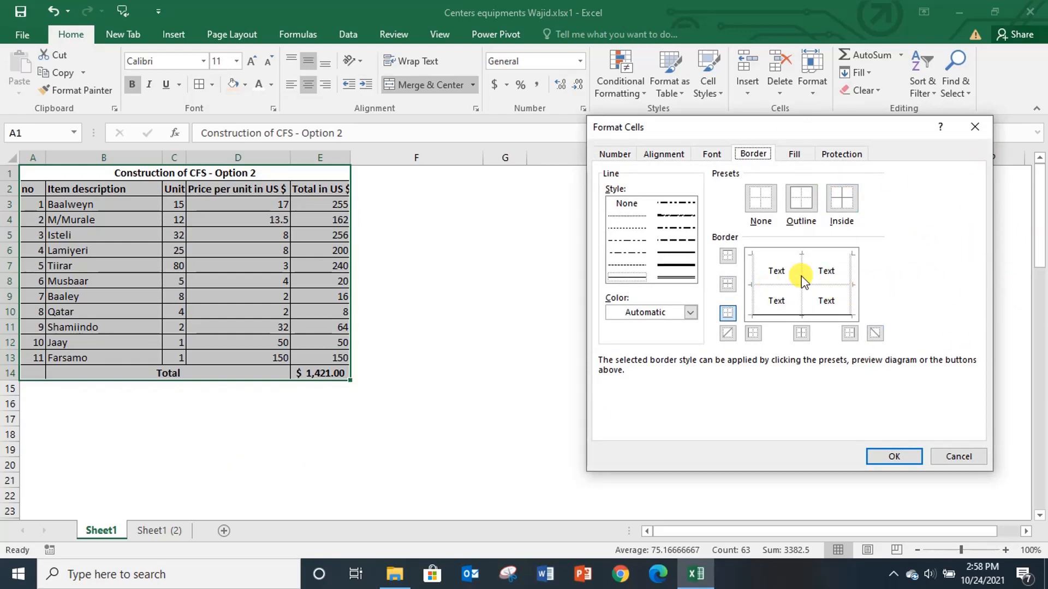
{"action": "left_click", "coordinate": [974, 129]}
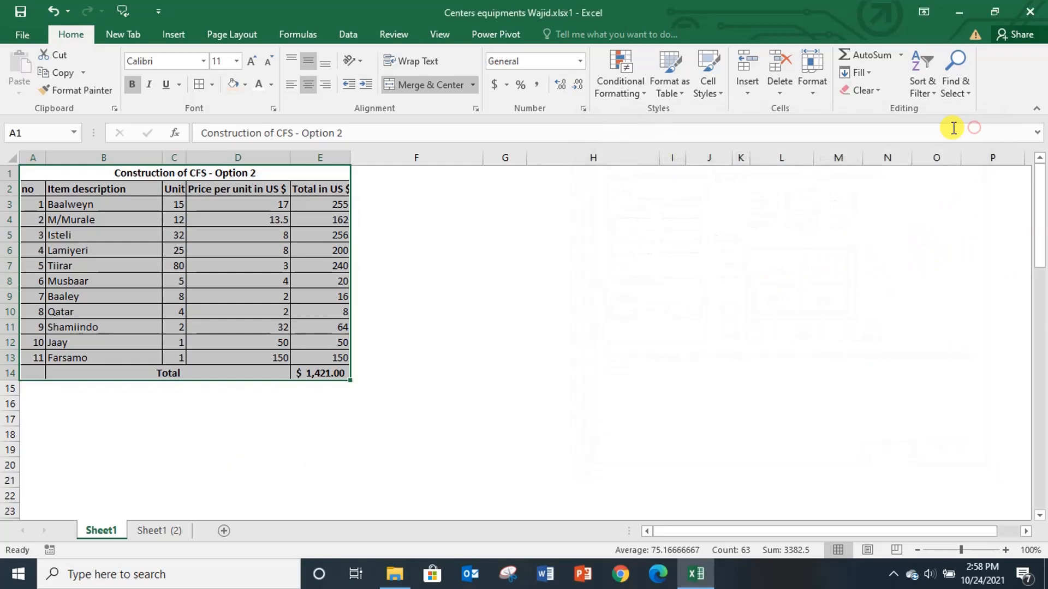
Apply very light grey outline and inside borders to the selected table using the cell formatting options, and check the table.
{"action": "left_click", "coordinate": [272, 110]}
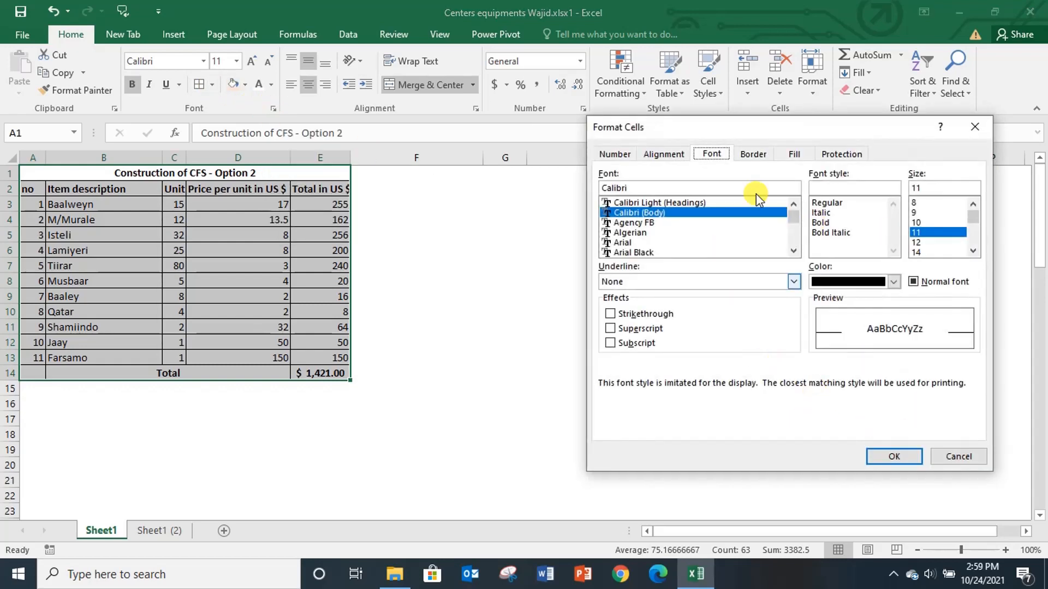
{"action": "left_click", "coordinate": [759, 154]}
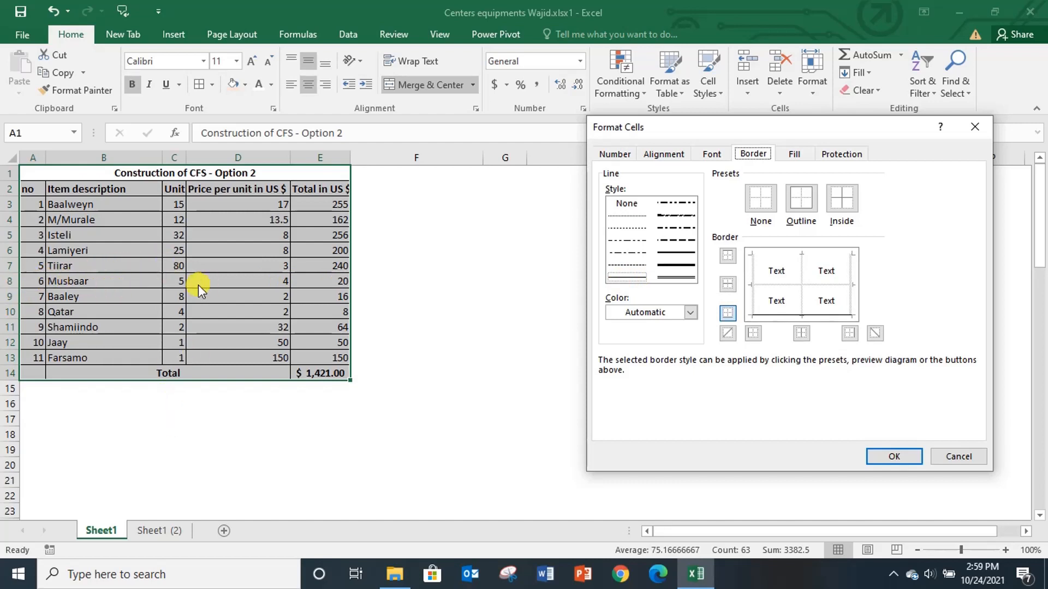
{"action": "left_click", "coordinate": [689, 313]}
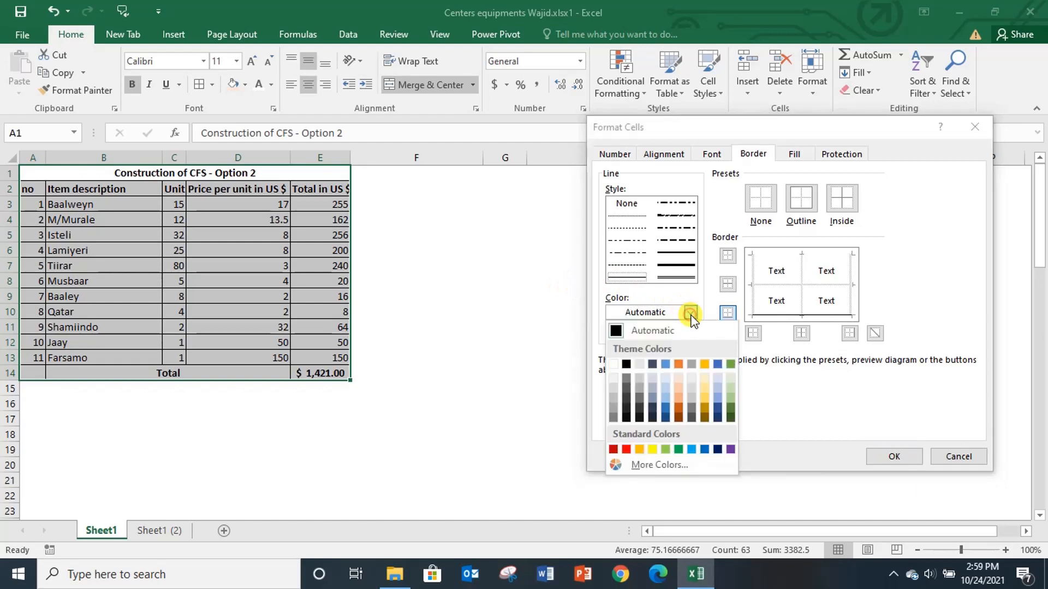
{"action": "left_click", "coordinate": [613, 379]}
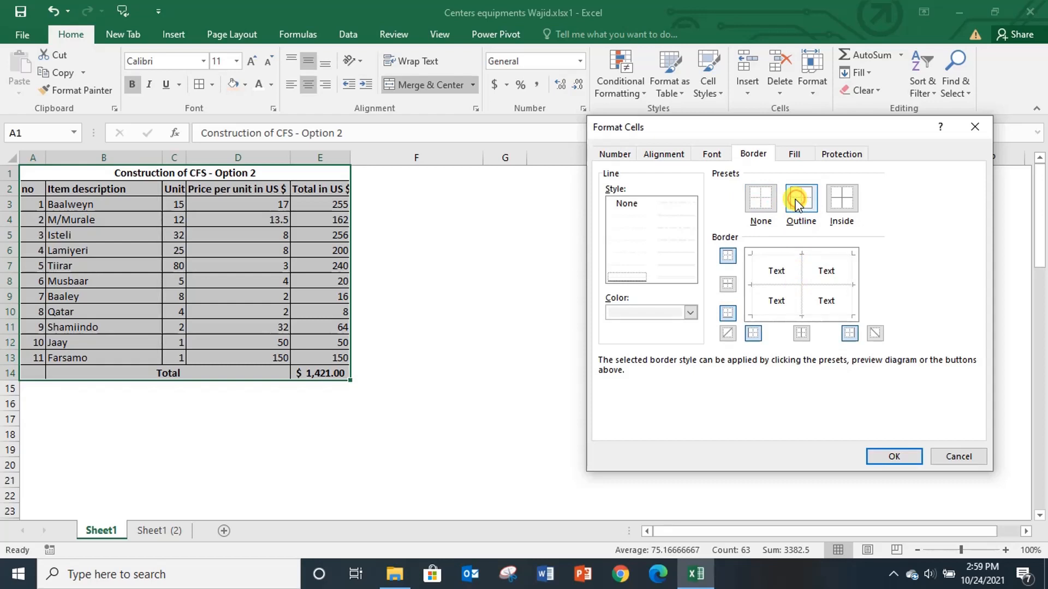
{"action": "left_click", "coordinate": [842, 207]}
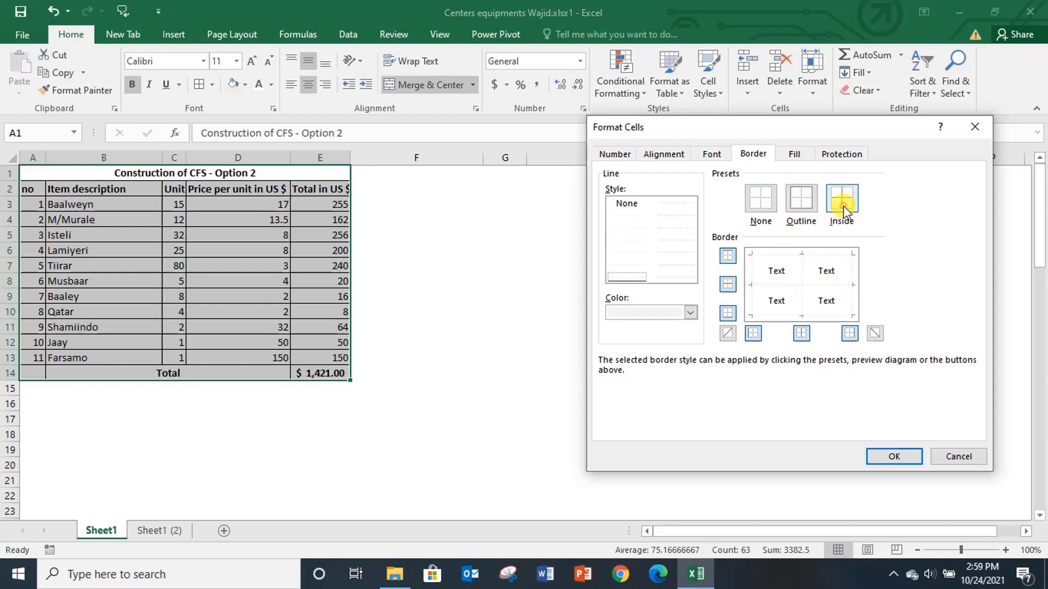
{"action": "left_click", "coordinate": [890, 458]}
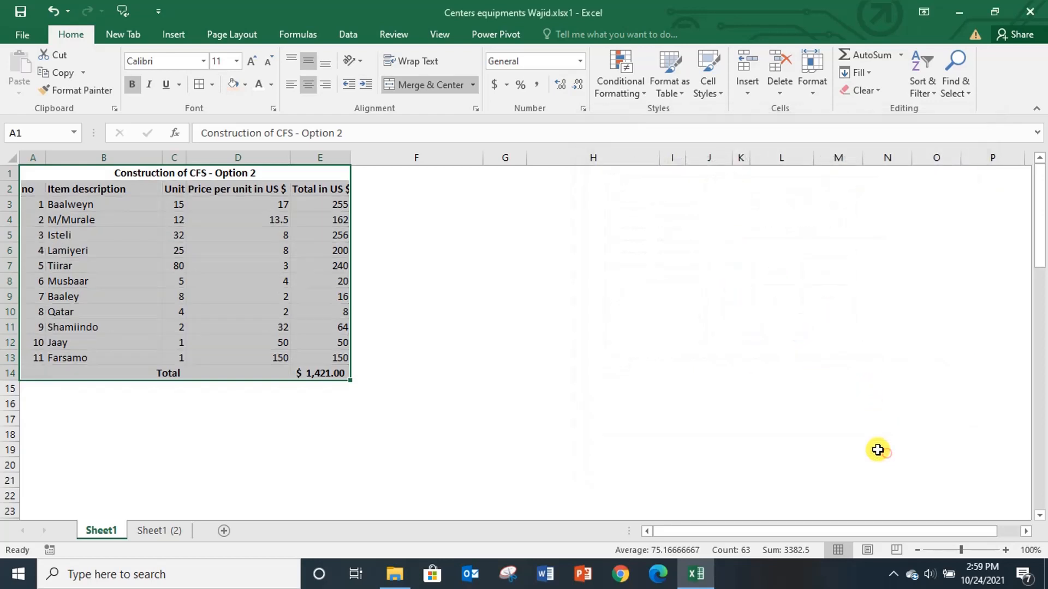
{"action": "left_click", "coordinate": [477, 342]}
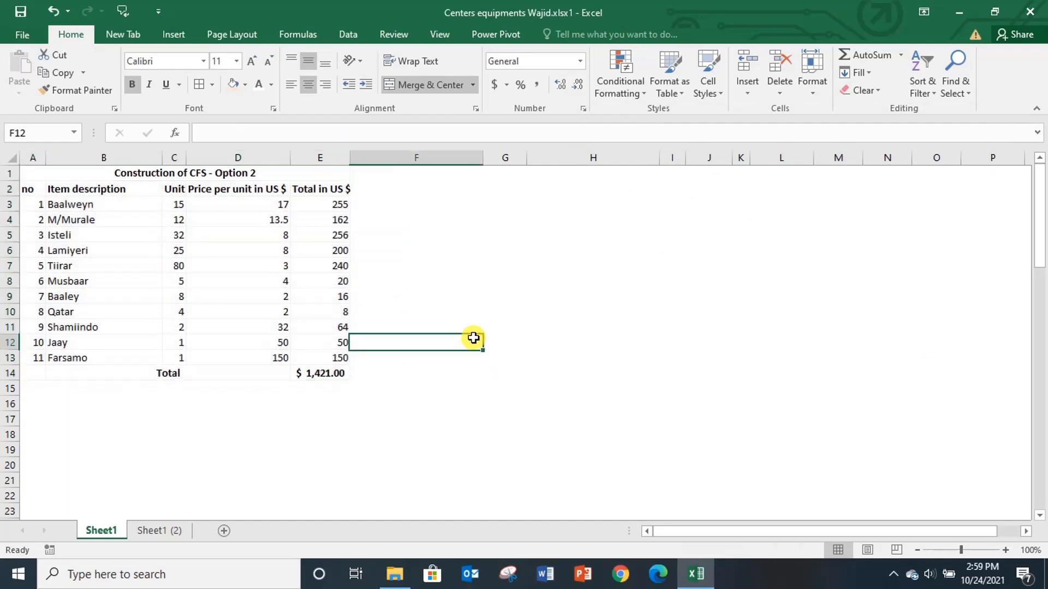
{"action": "scroll", "coordinate": [239, 318], "scroll_direction": "down", "scroll_amount": 1}
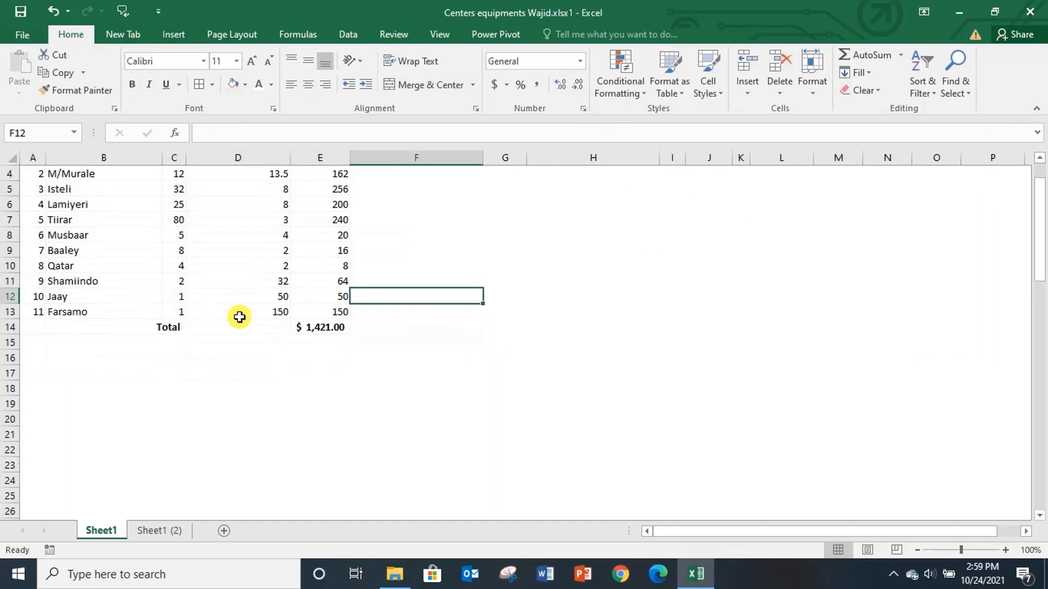
{"action": "scroll", "coordinate": [239, 317], "scroll_direction": "up", "scroll_amount": 1}
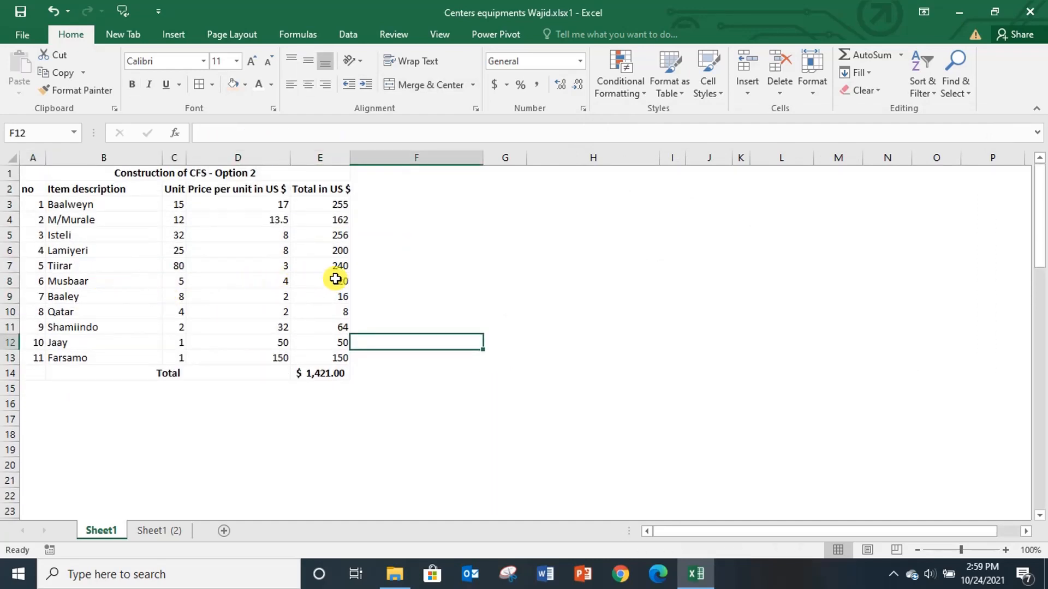
{"action": "scroll", "coordinate": [311, 260], "scroll_direction": "down", "scroll_amount": 2}
{"action": "scroll", "coordinate": [310, 261], "scroll_direction": "up", "scroll_amount": 2}
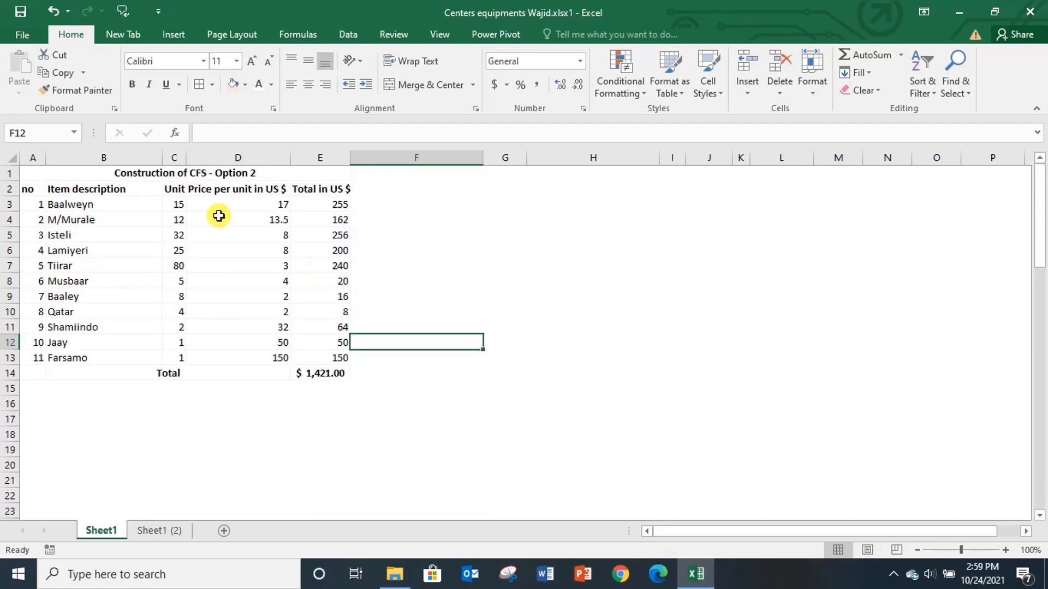
Apply an outside border around the whole table on Sheet1 (A1:E14) and autofit the Total in US $ column.
{"action": "left_click", "coordinate": [57, 178]}
{"action": "left_click_drag", "start_coordinate": [58, 183], "coordinate": [80, 369]}
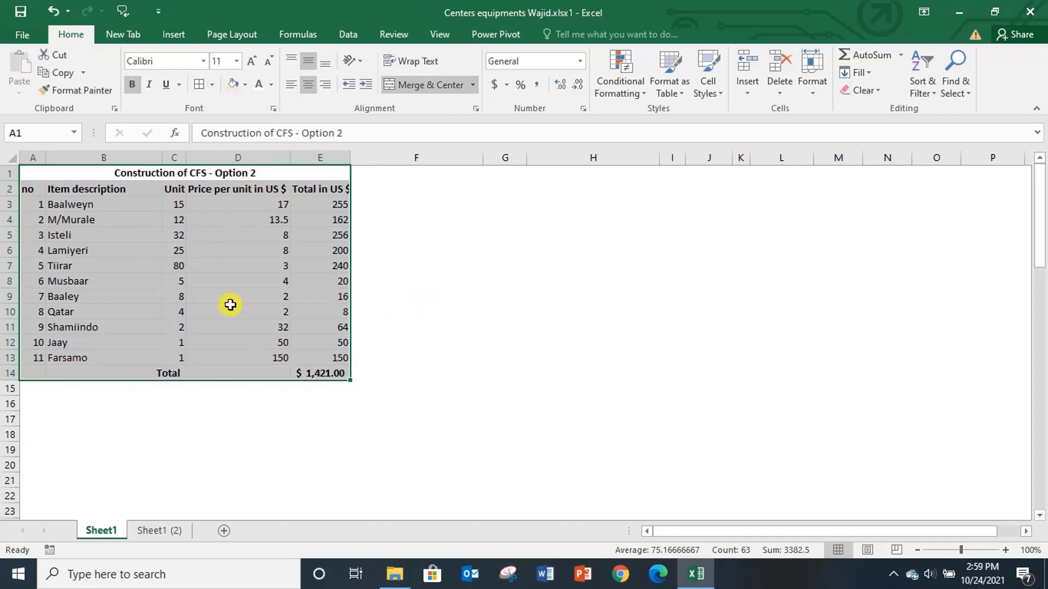
{"action": "left_click", "coordinate": [167, 532]}
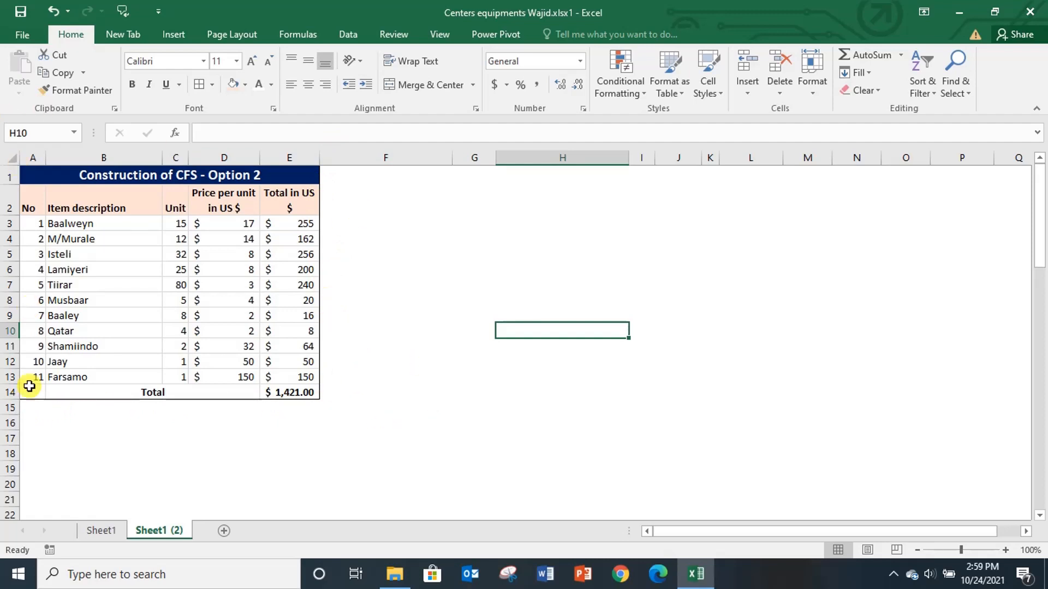
{"action": "left_click", "coordinate": [101, 530]}
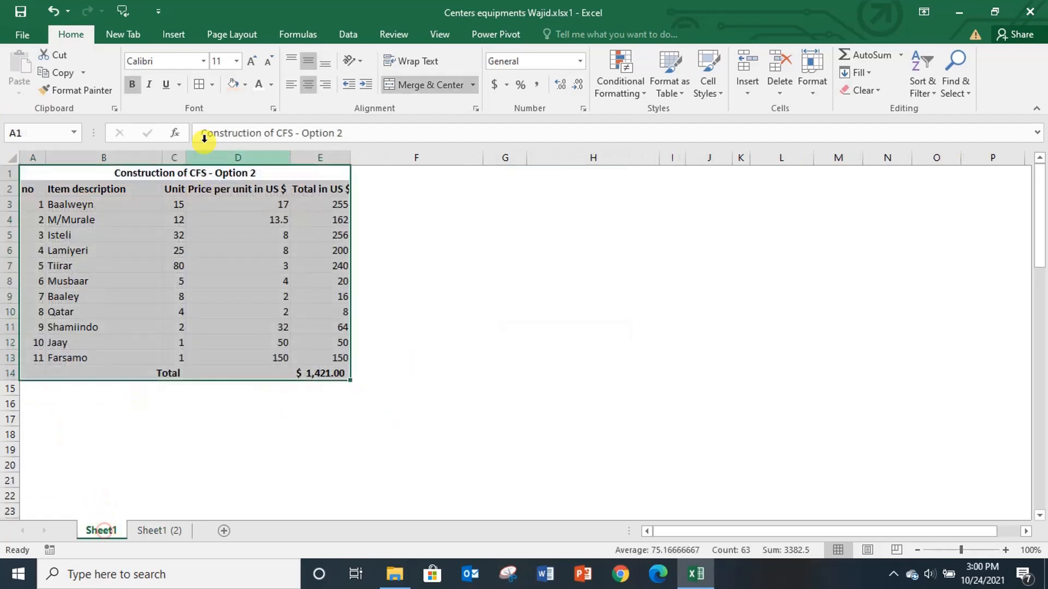
{"action": "left_click", "coordinate": [212, 86]}
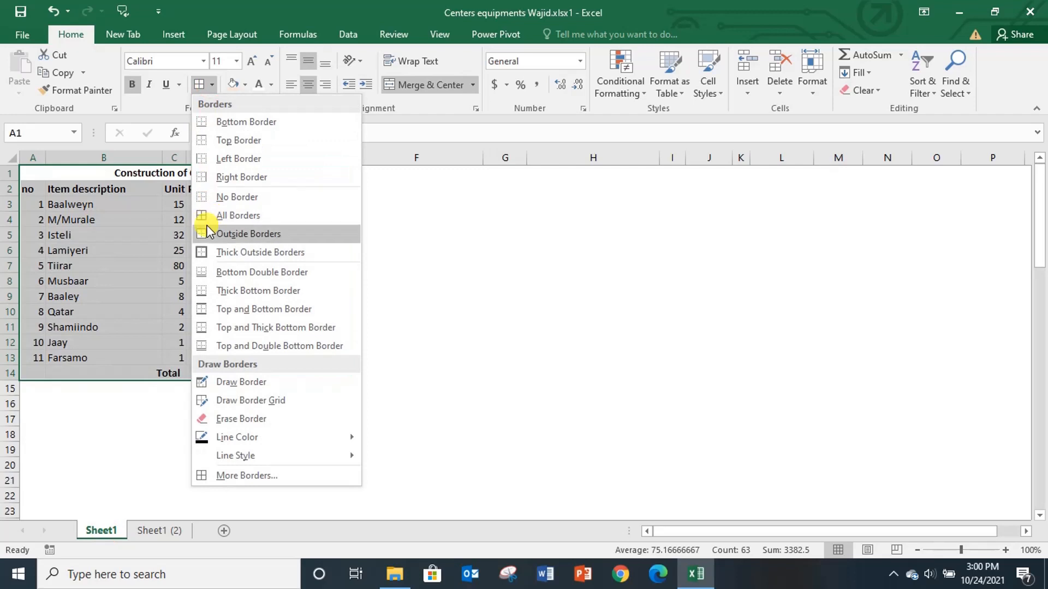
{"action": "left_click", "coordinate": [249, 235]}
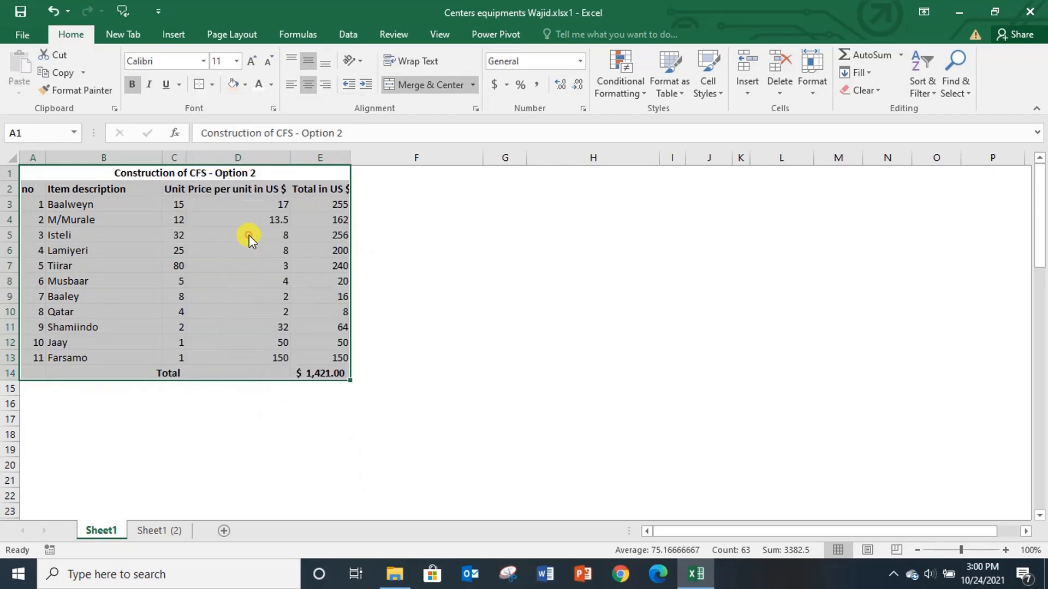
{"action": "left_click", "coordinate": [474, 252]}
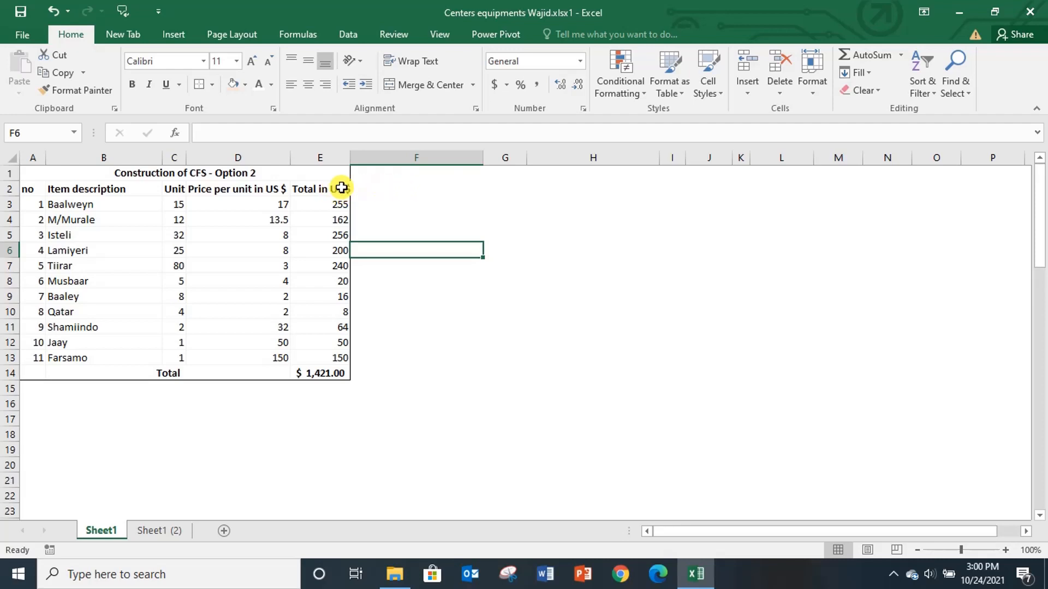
{"action": "double_click", "coordinate": [351, 158]}
{"action": "left_click", "coordinate": [388, 218]}
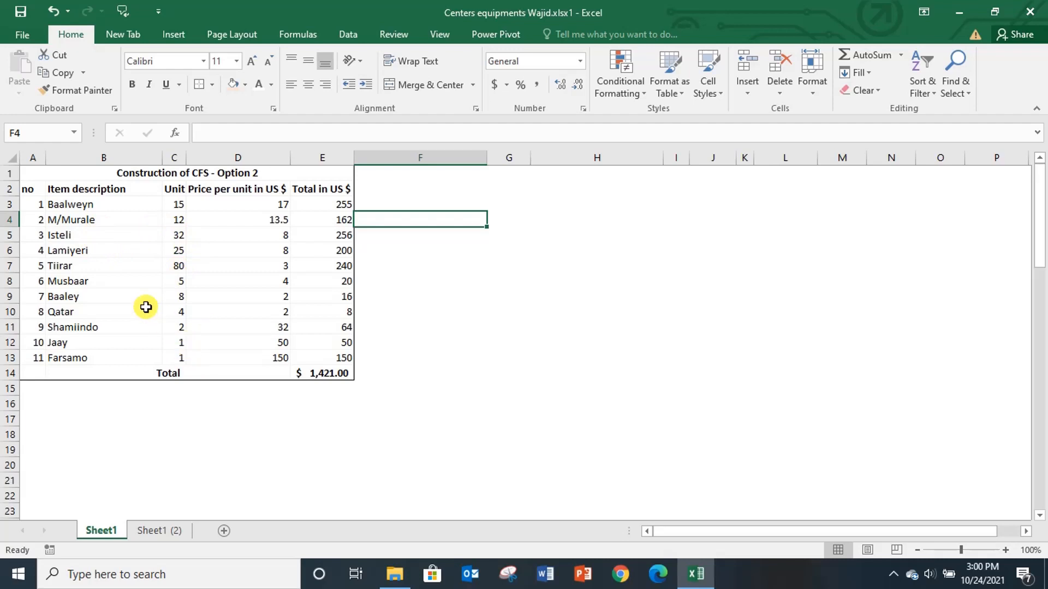
Format the Construction of CFS - Option 2 title with a dark blue fill, white text and font size 14.
{"action": "left_click", "coordinate": [84, 168]}
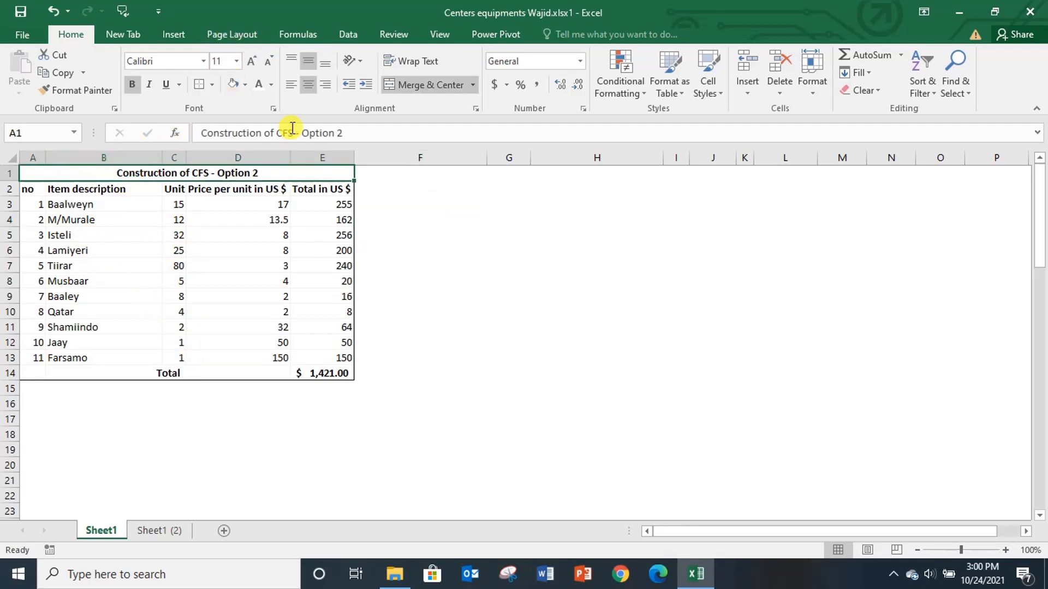
{"action": "left_click", "coordinate": [247, 85]}
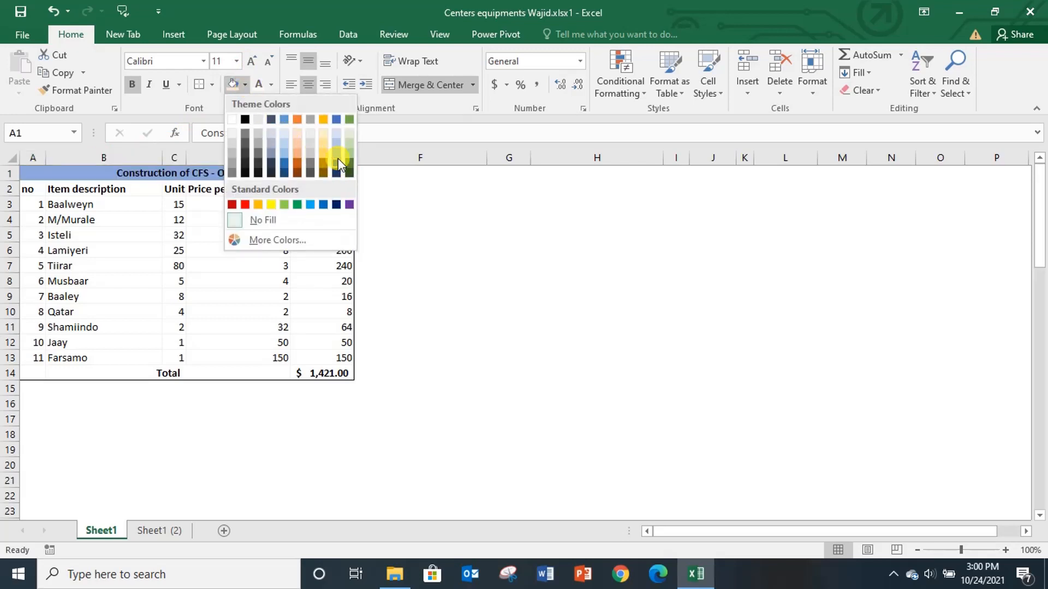
{"action": "left_click", "coordinate": [337, 204]}
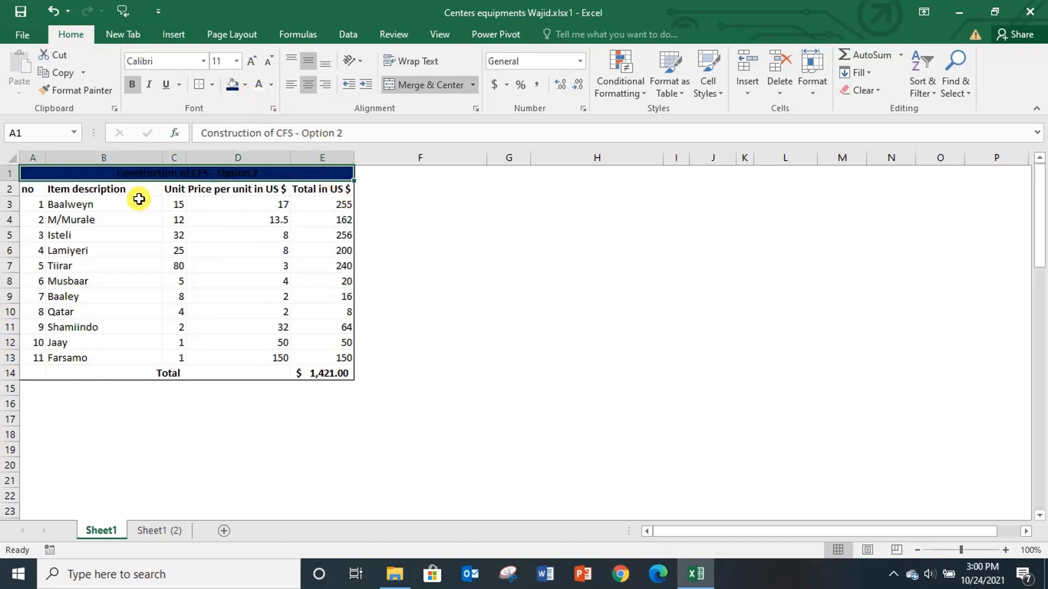
{"action": "left_click", "coordinate": [271, 86]}
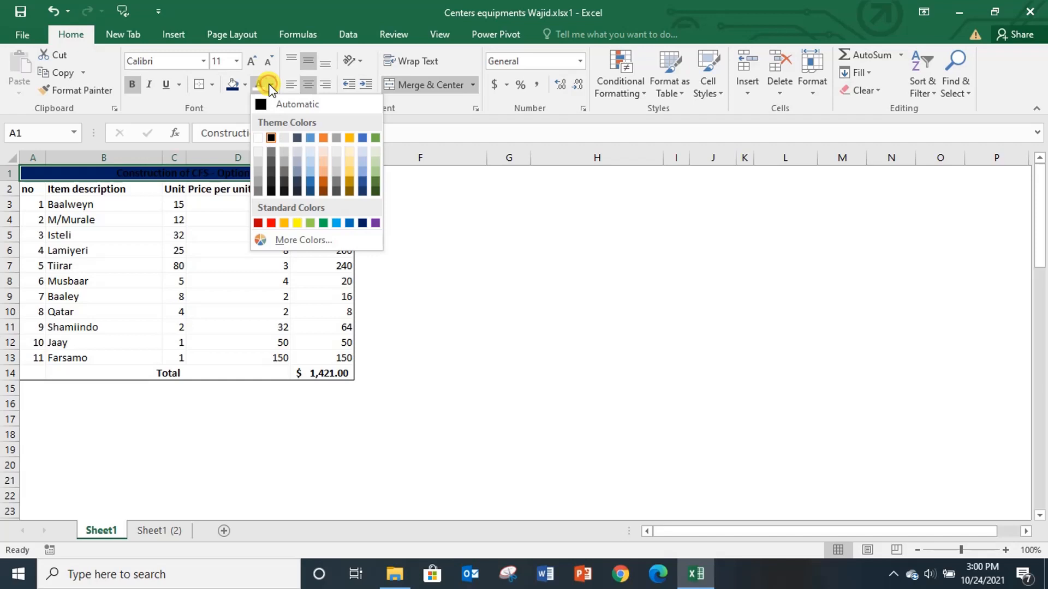
{"action": "left_click", "coordinate": [263, 140]}
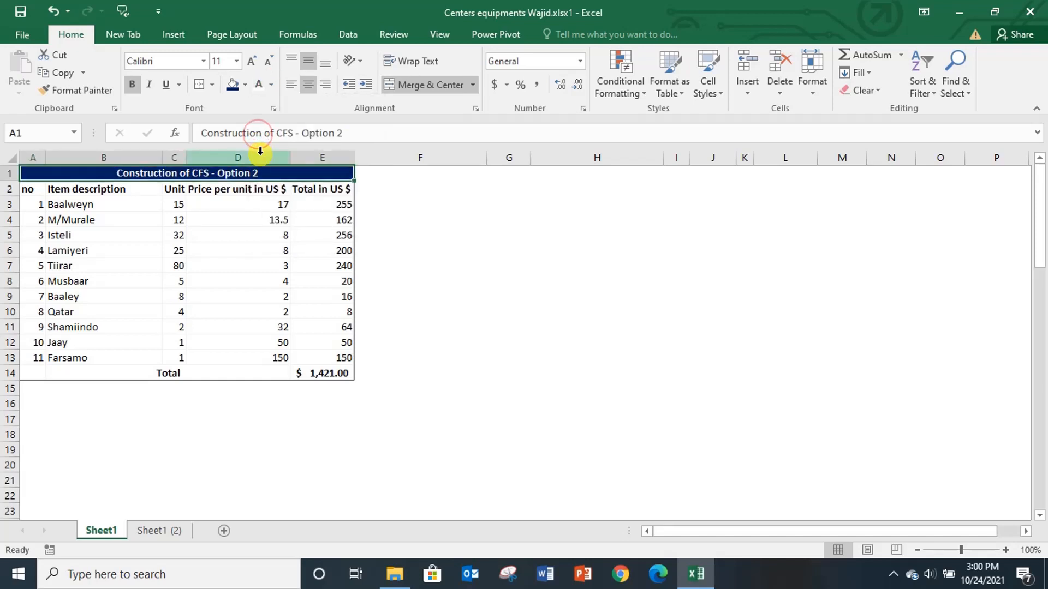
{"action": "left_click", "coordinate": [251, 62]}
{"action": "left_click", "coordinate": [251, 63]}
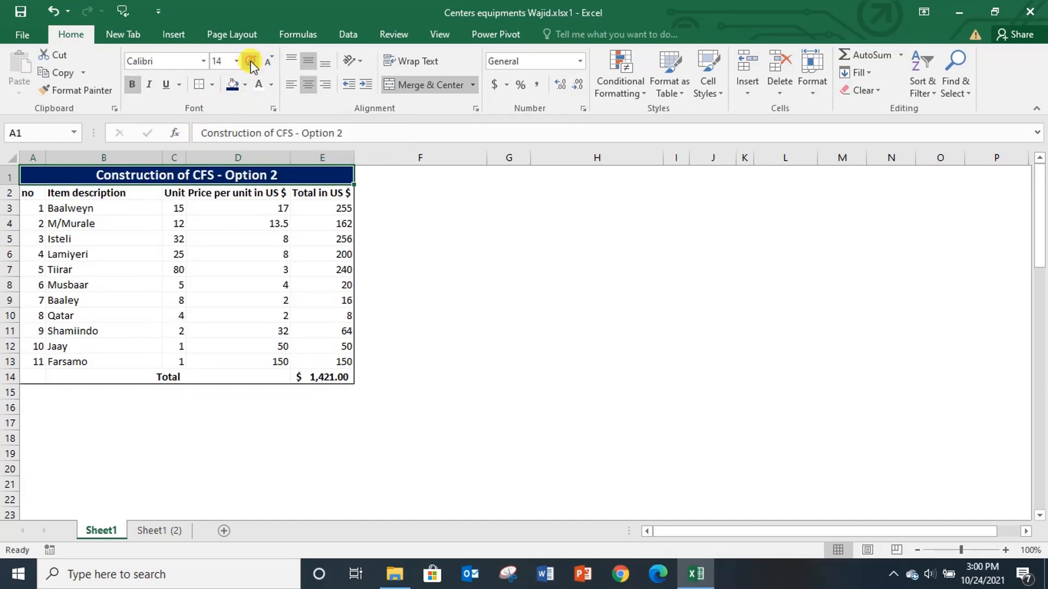
{"action": "left_click", "coordinate": [407, 218]}
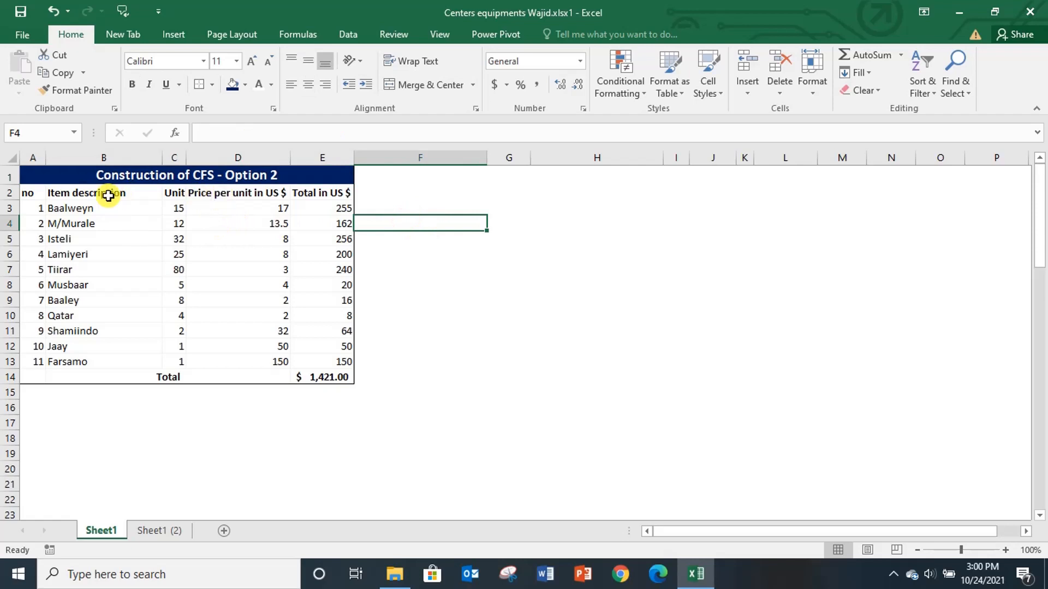
Change the header in cell A2 to "No" with a capital N.
{"action": "left_click", "coordinate": [29, 196]}
{"action": "left_click", "coordinate": [202, 193]}
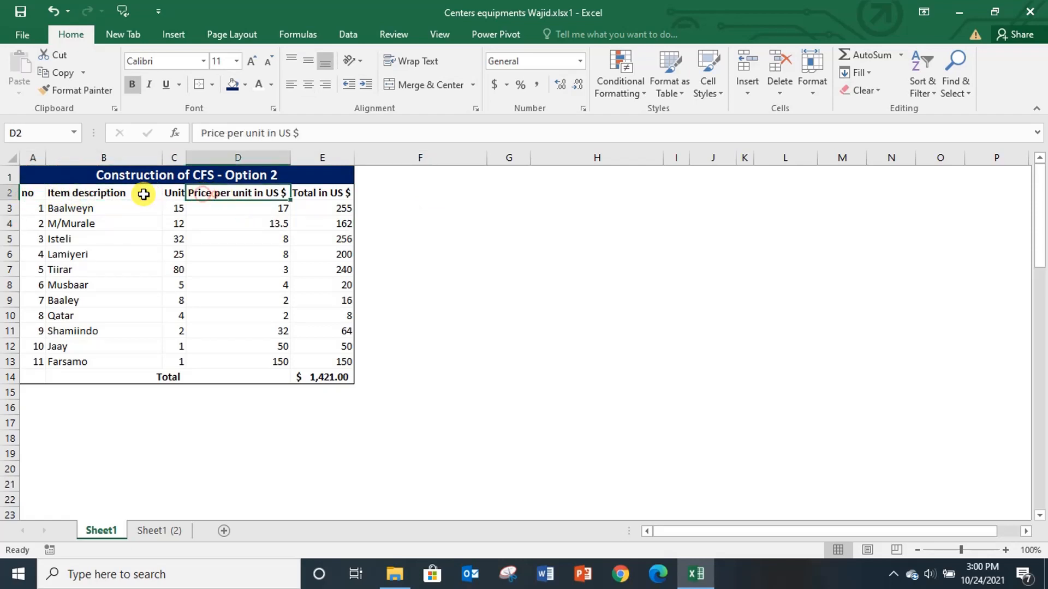
{"action": "left_click", "coordinate": [27, 194]}
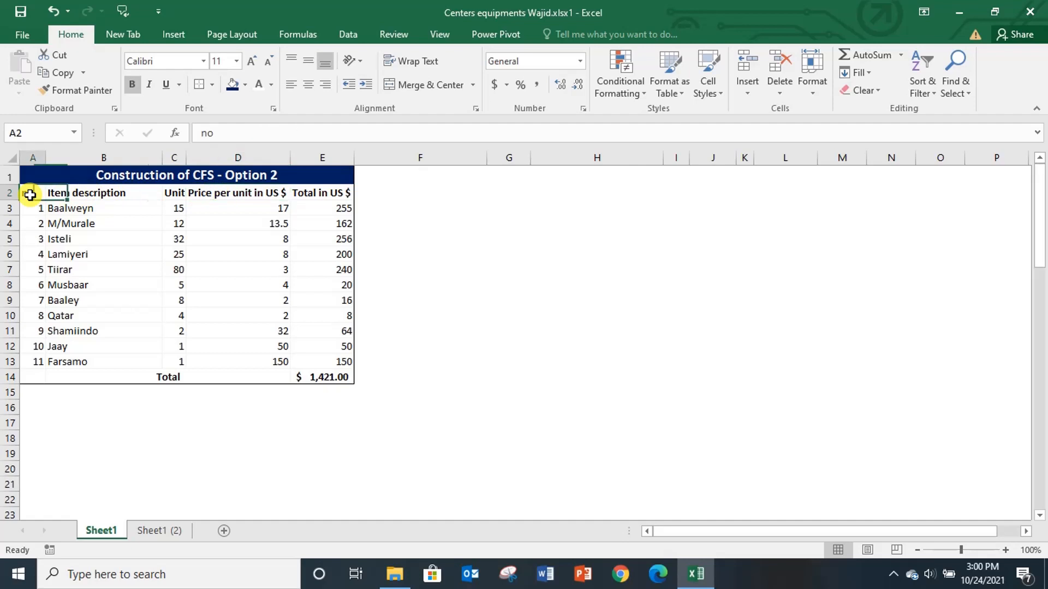
{"action": "left_click", "coordinate": [205, 134]}
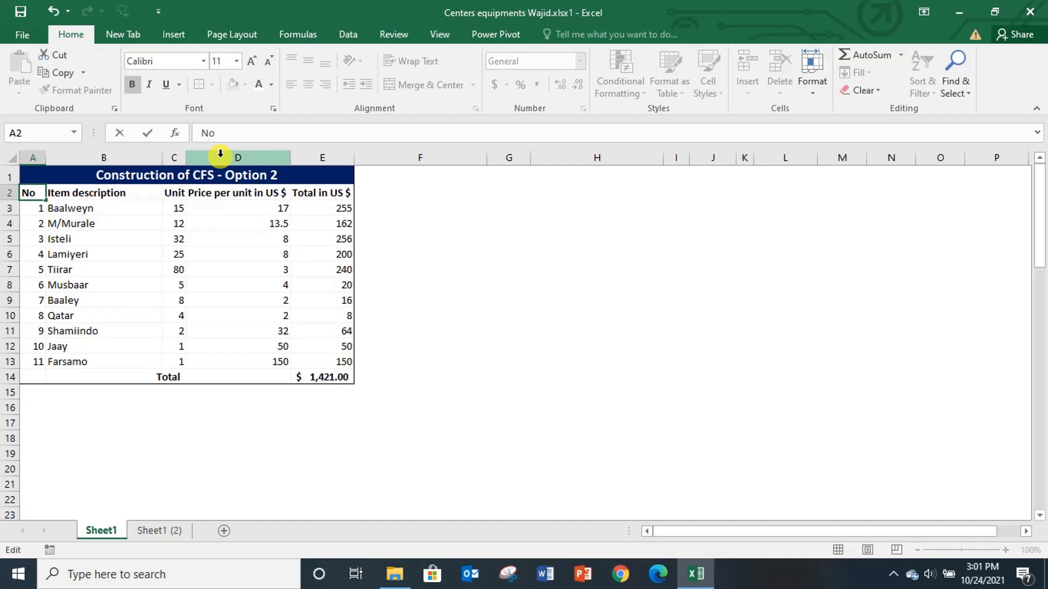
{"action": "left_click", "coordinate": [433, 238]}
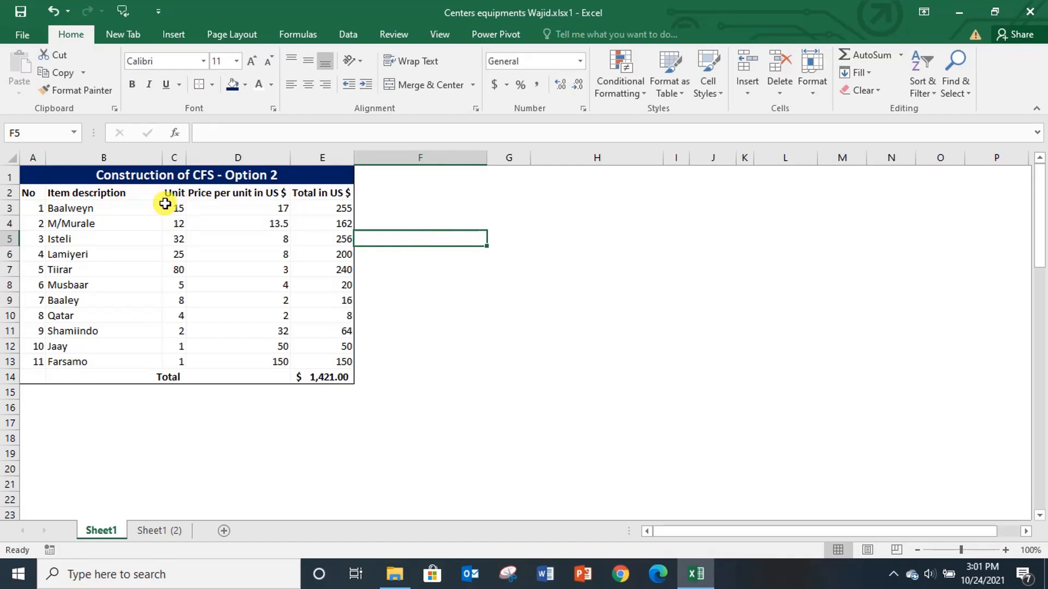
Fill the column header cells A2:E2 with the lightest orange theme colour.
{"action": "left_click_drag", "start_coordinate": [38, 192], "coordinate": [307, 191]}
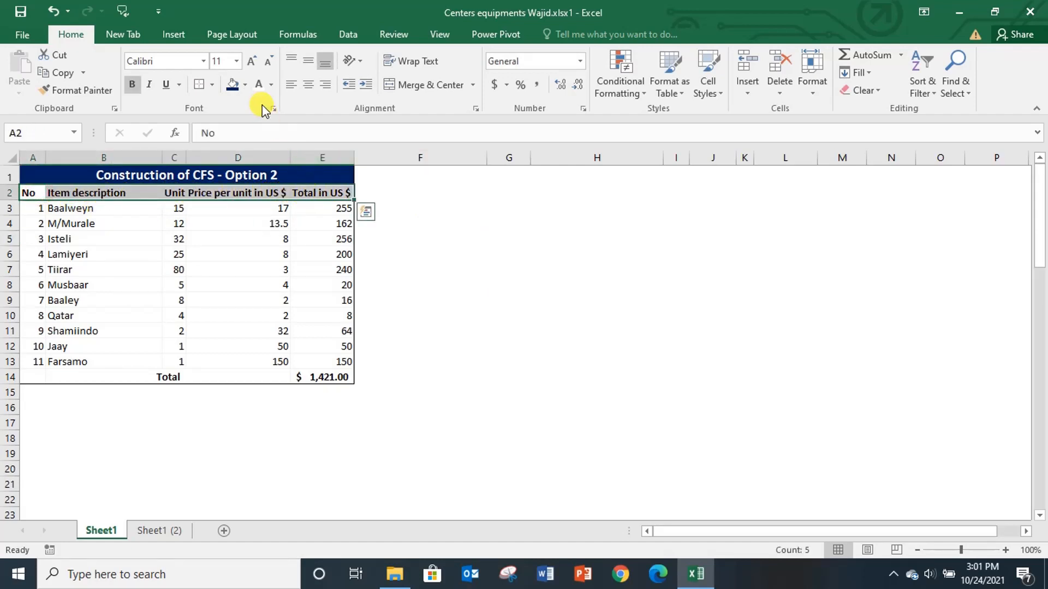
{"action": "left_click", "coordinate": [249, 84]}
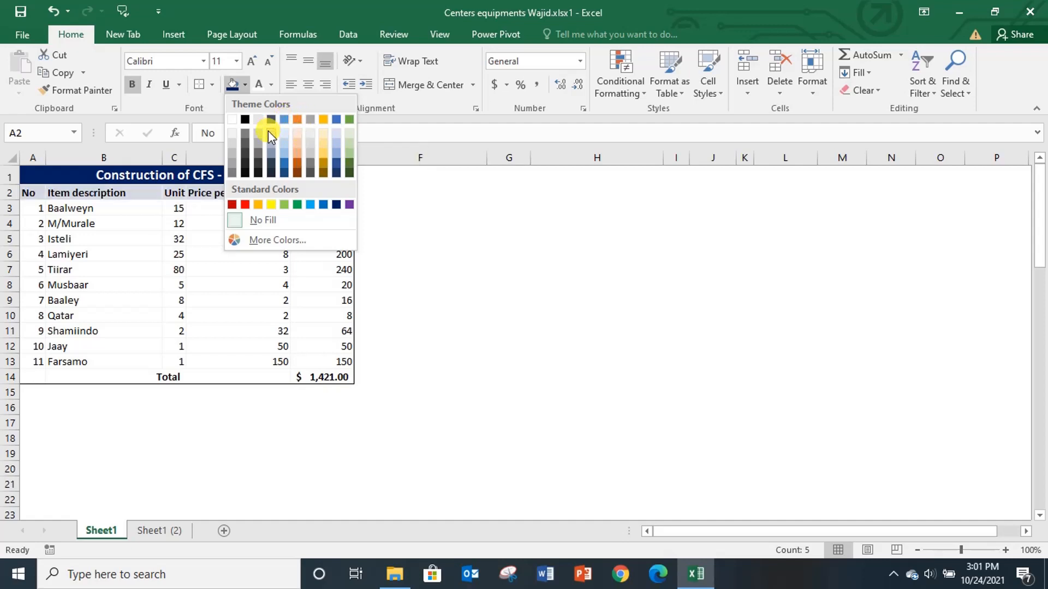
{"action": "left_click", "coordinate": [297, 134]}
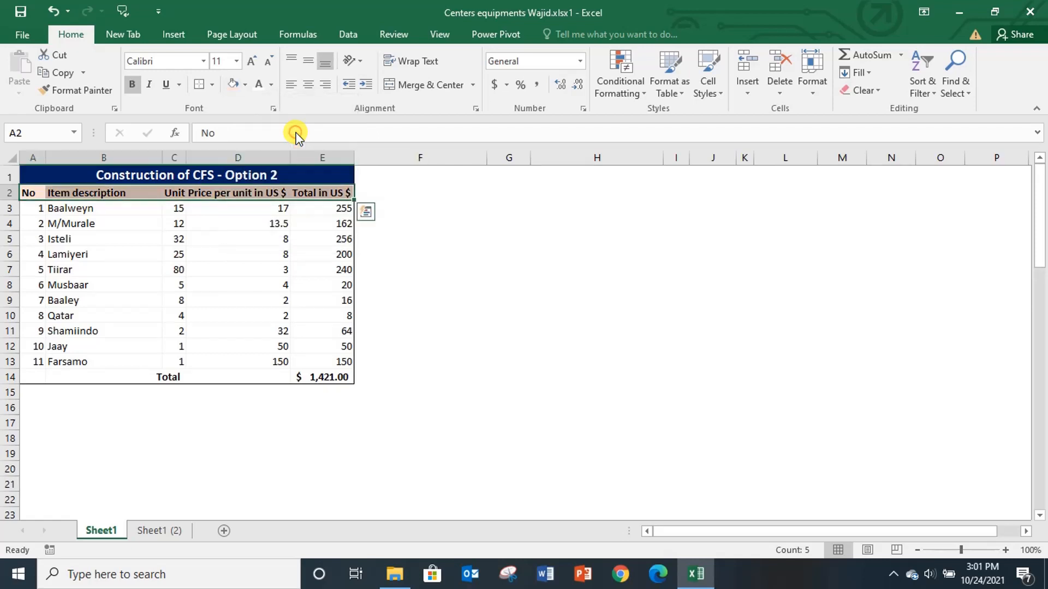
{"action": "left_click", "coordinate": [482, 251]}
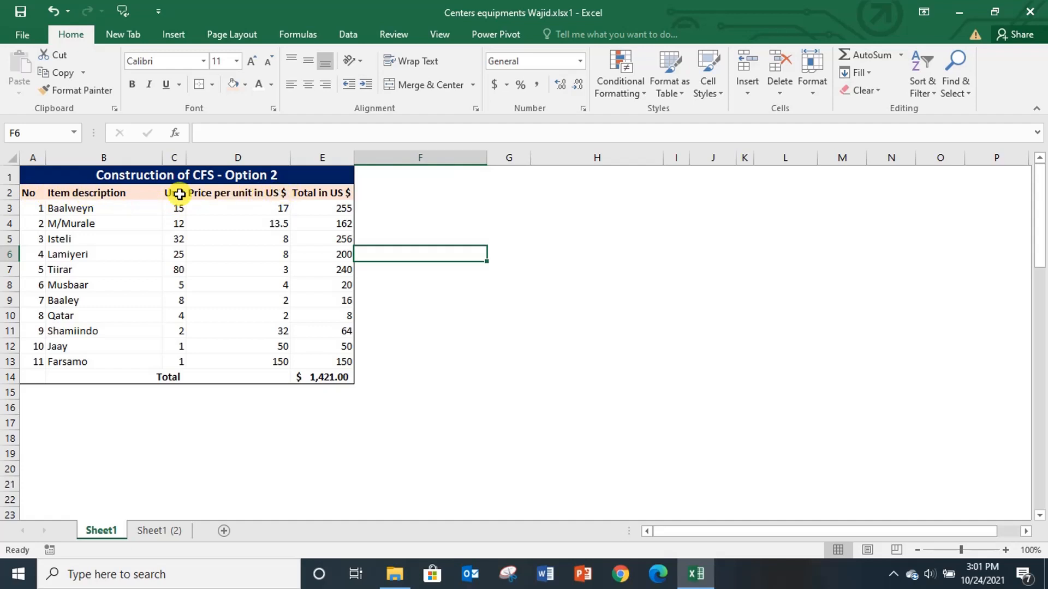
Wrap the text across header row 2 and widen column C so the Unit heading fits on one line.
{"action": "left_click", "coordinate": [298, 195]}
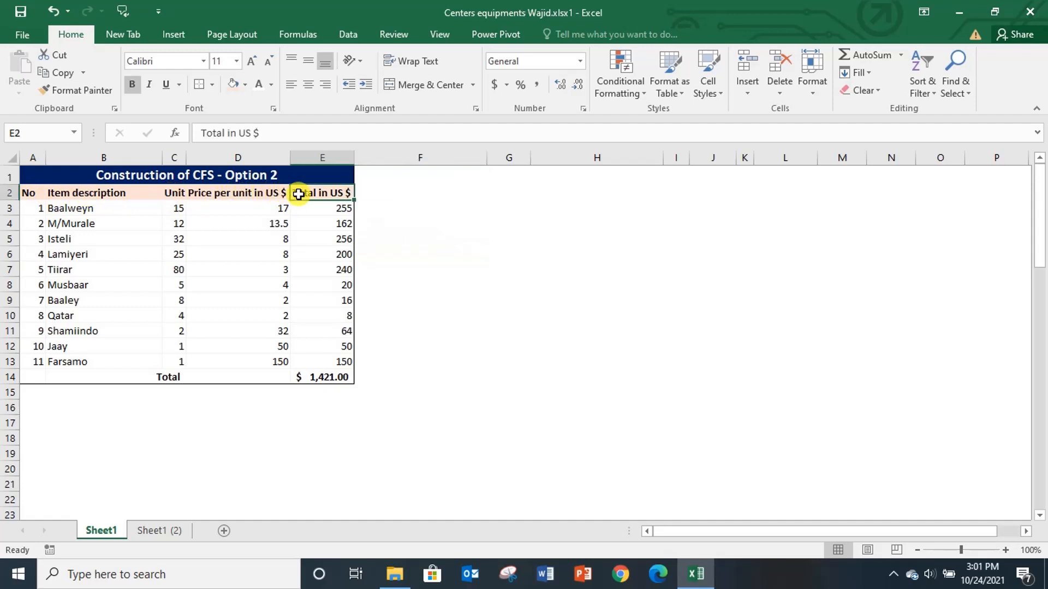
{"action": "left_click", "coordinate": [242, 194]}
{"action": "left_click", "coordinate": [143, 194]}
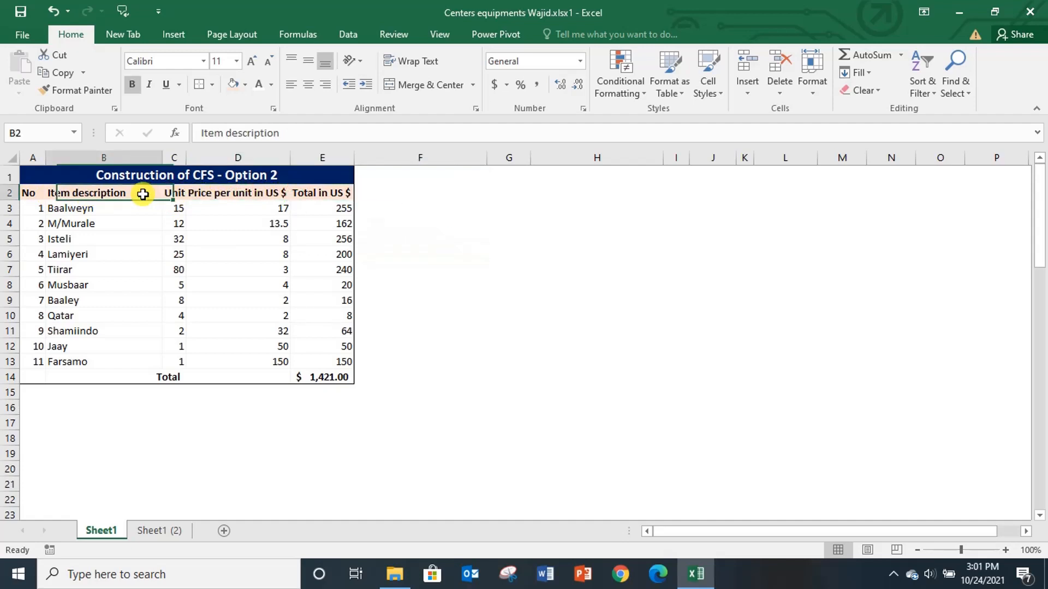
{"action": "left_click", "coordinate": [402, 195]}
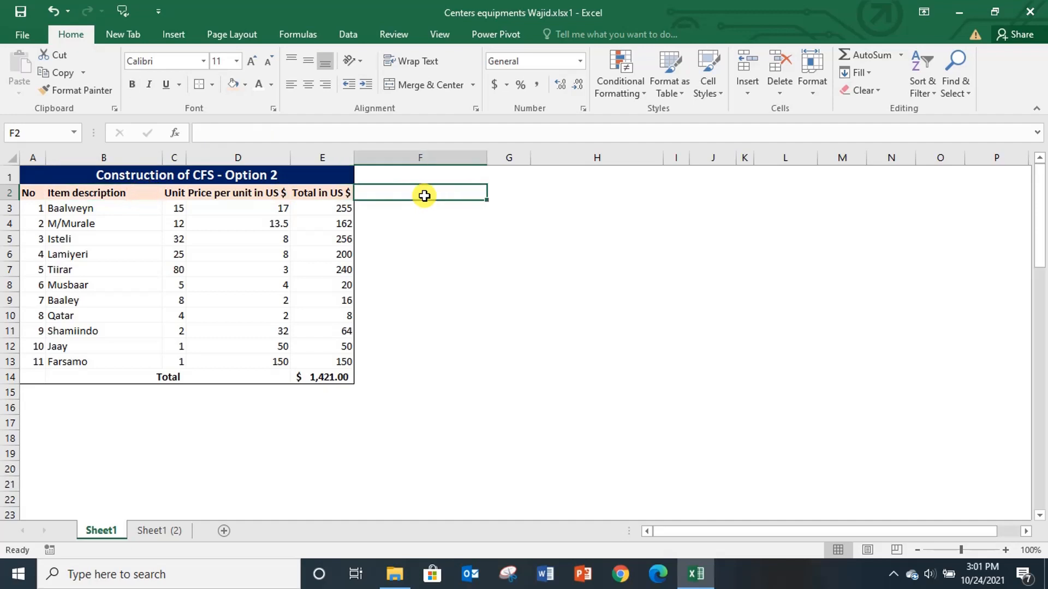
{"action": "left_click", "coordinate": [7, 192]}
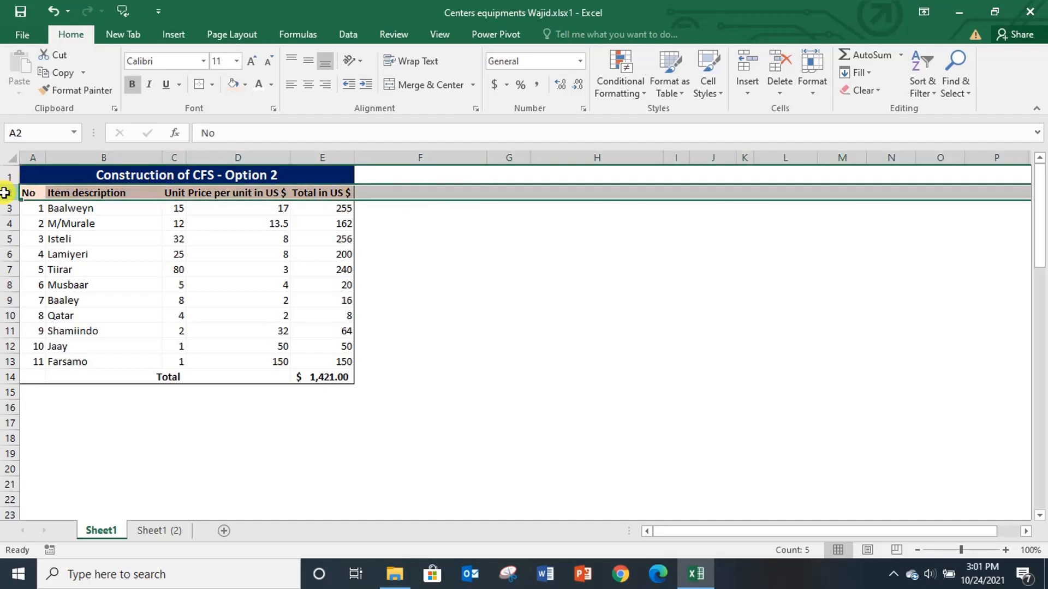
{"action": "left_click", "coordinate": [425, 63]}
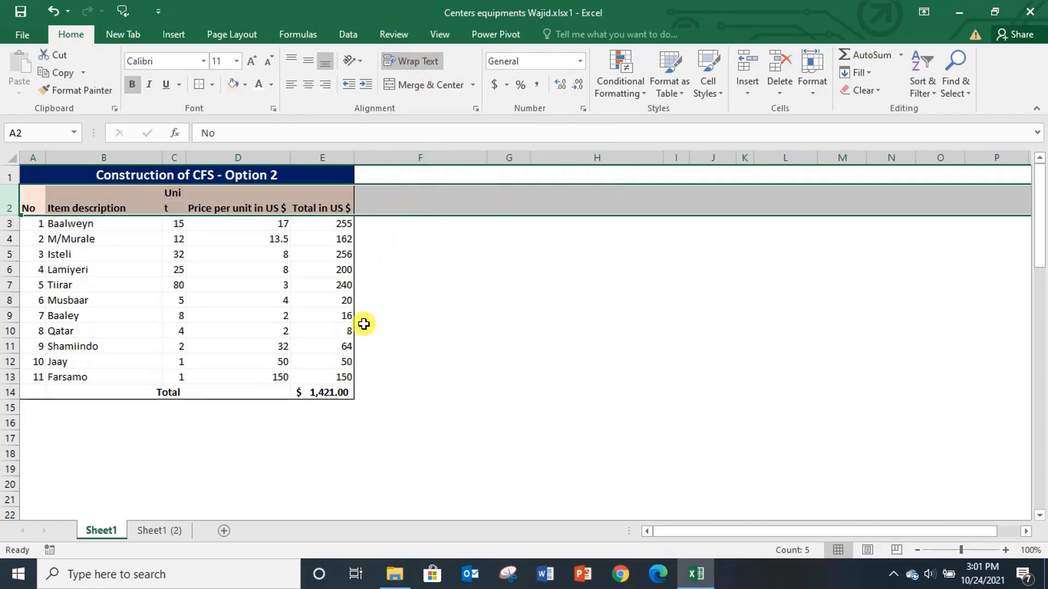
{"action": "left_click", "coordinate": [456, 317]}
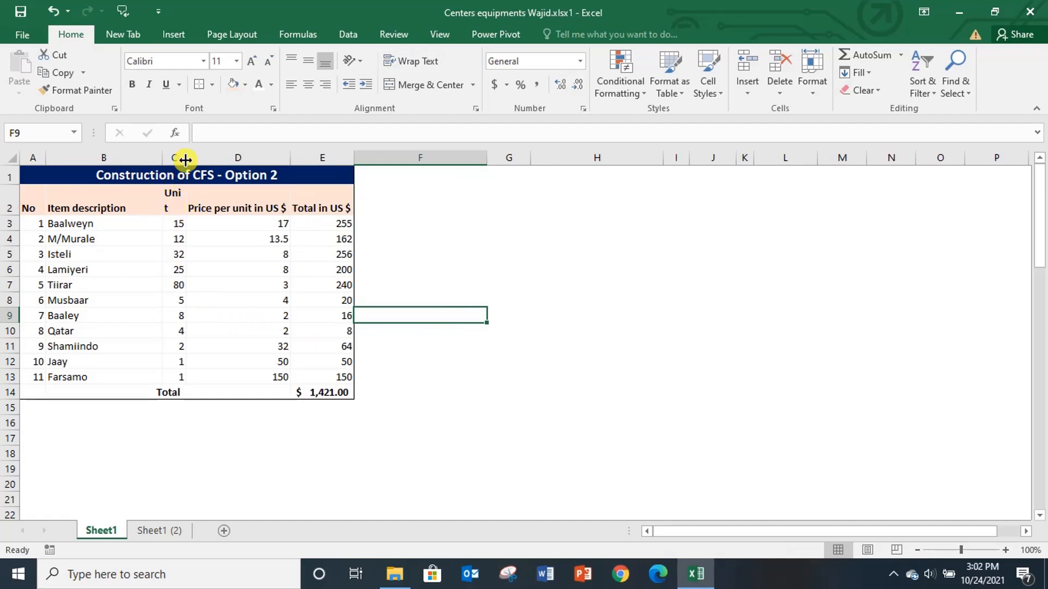
{"action": "left_click_drag", "start_coordinate": [186, 160], "coordinate": [187, 157]}
{"action": "left_click", "coordinate": [211, 296]}
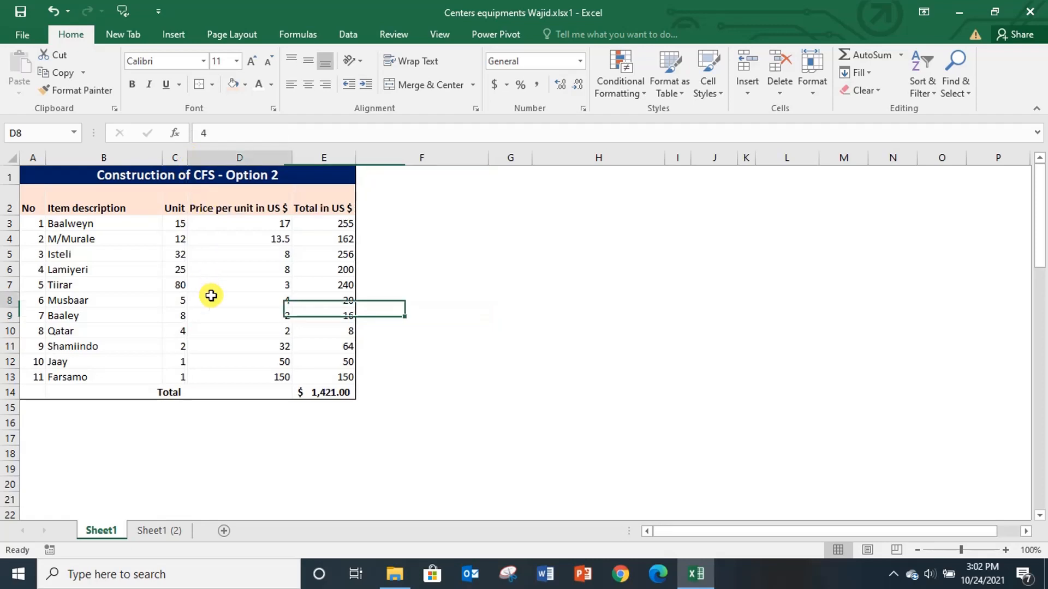
Examine the Price per unit and Total columns, comparing the width of their headings with the values below.
{"action": "left_click", "coordinate": [240, 210]}
{"action": "left_click", "coordinate": [257, 267]}
{"action": "left_click", "coordinate": [249, 244]}
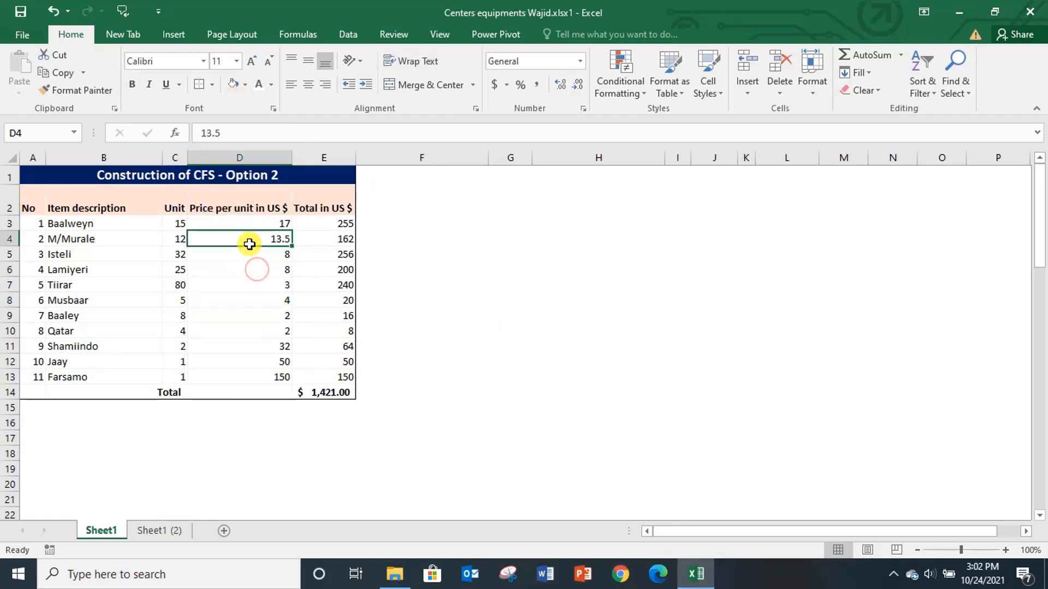
{"action": "left_click_drag", "start_coordinate": [242, 208], "coordinate": [233, 376]}
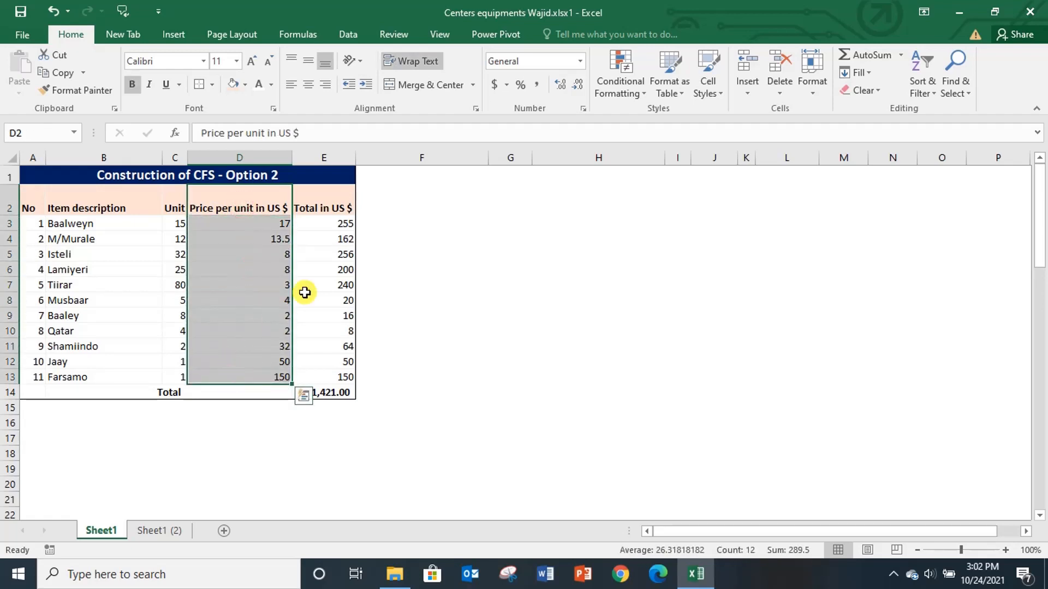
{"action": "left_click_drag", "start_coordinate": [338, 224], "coordinate": [322, 362]}
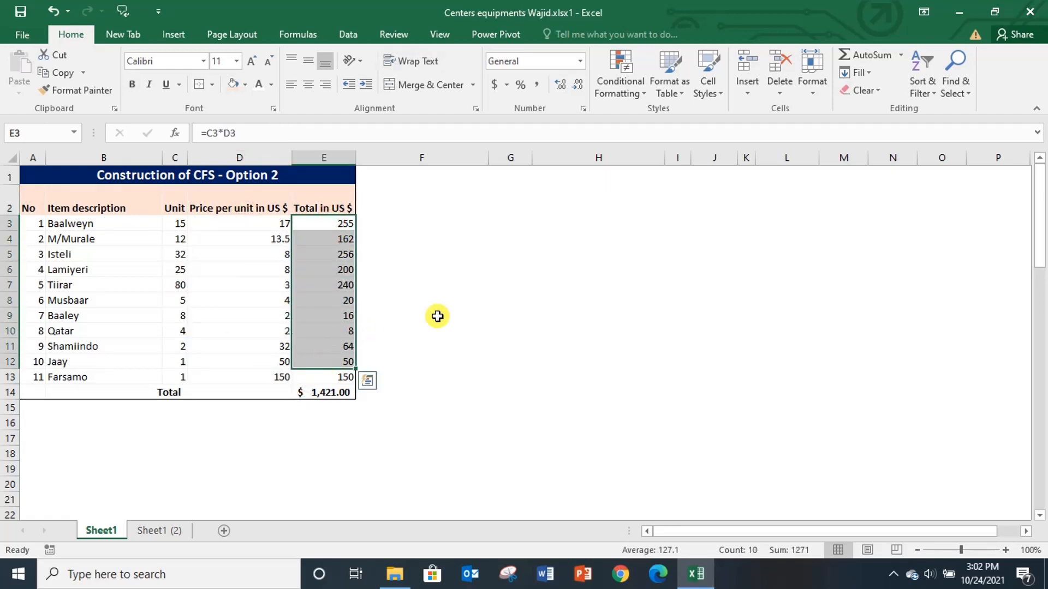
{"action": "left_click", "coordinate": [437, 316]}
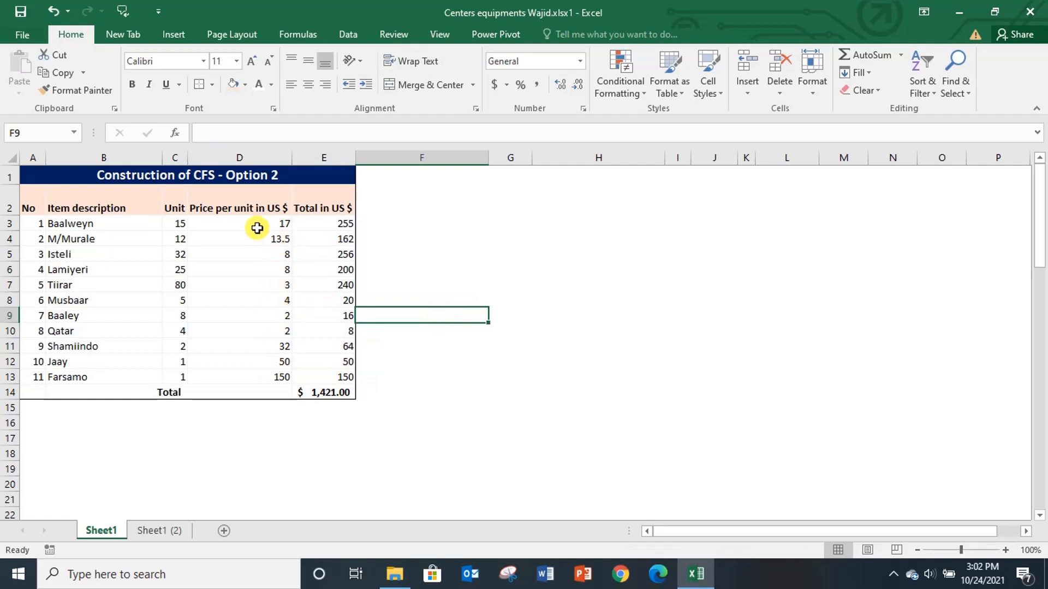
{"action": "left_click_drag", "start_coordinate": [257, 229], "coordinate": [243, 345]}
{"action": "left_click", "coordinate": [539, 273]}
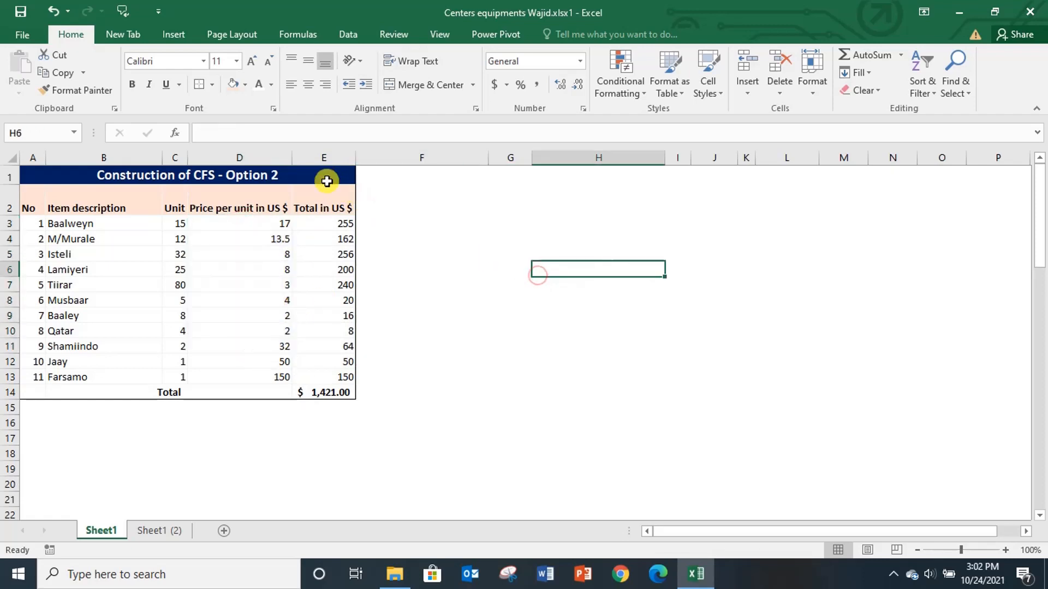
Narrow the Price per unit in US $ column so its heading wraps onto two lines, and check the values below.
{"action": "left_click_drag", "start_coordinate": [293, 158], "coordinate": [253, 157]}
{"action": "left_click_drag", "start_coordinate": [271, 224], "coordinate": [271, 346]}
{"action": "left_click_drag", "start_coordinate": [205, 225], "coordinate": [207, 377]}
{"action": "left_click", "coordinate": [438, 273]}
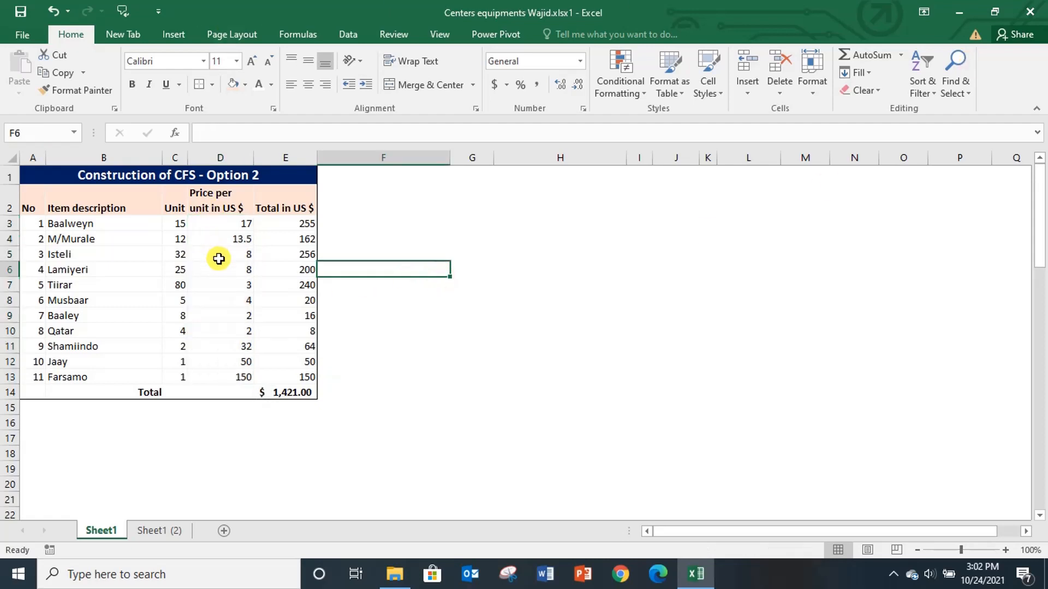
Widen the Price per unit column slightly so "Price per unit" fits on the heading's first line, and check the values below.
{"action": "left_click_drag", "start_coordinate": [250, 157], "coordinate": [257, 157]}
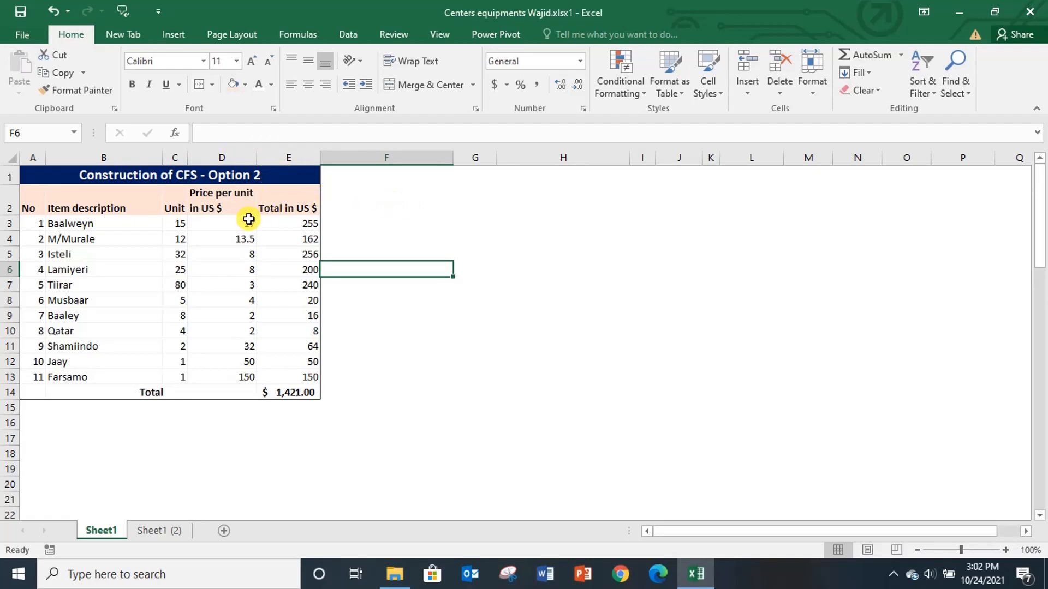
{"action": "left_click", "coordinate": [214, 200]}
{"action": "left_click", "coordinate": [402, 215]}
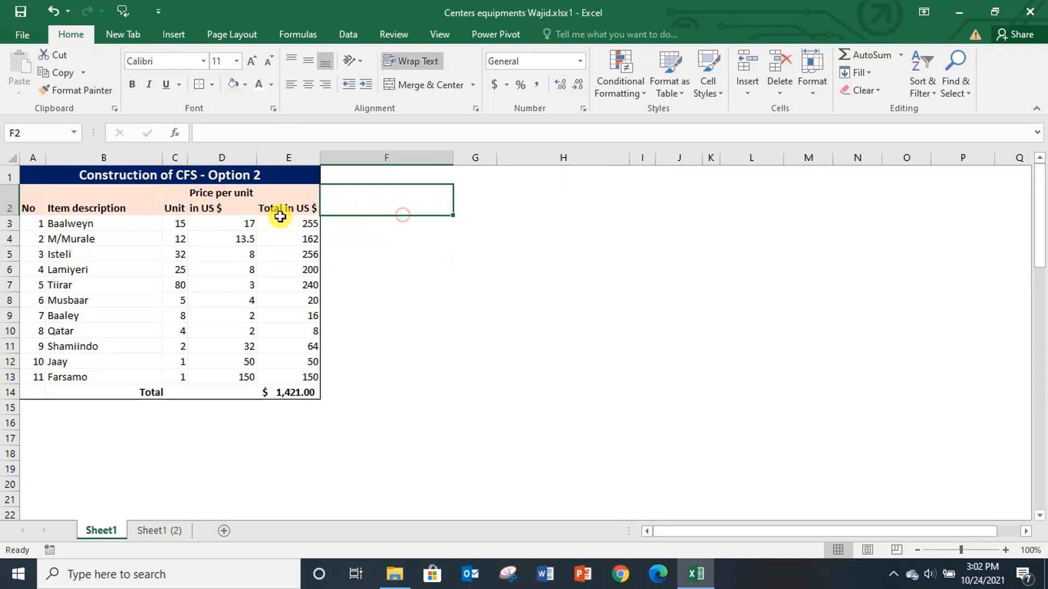
{"action": "left_click_drag", "start_coordinate": [231, 234], "coordinate": [290, 378]}
{"action": "left_click", "coordinate": [445, 323]}
{"action": "left_click", "coordinate": [374, 268]}
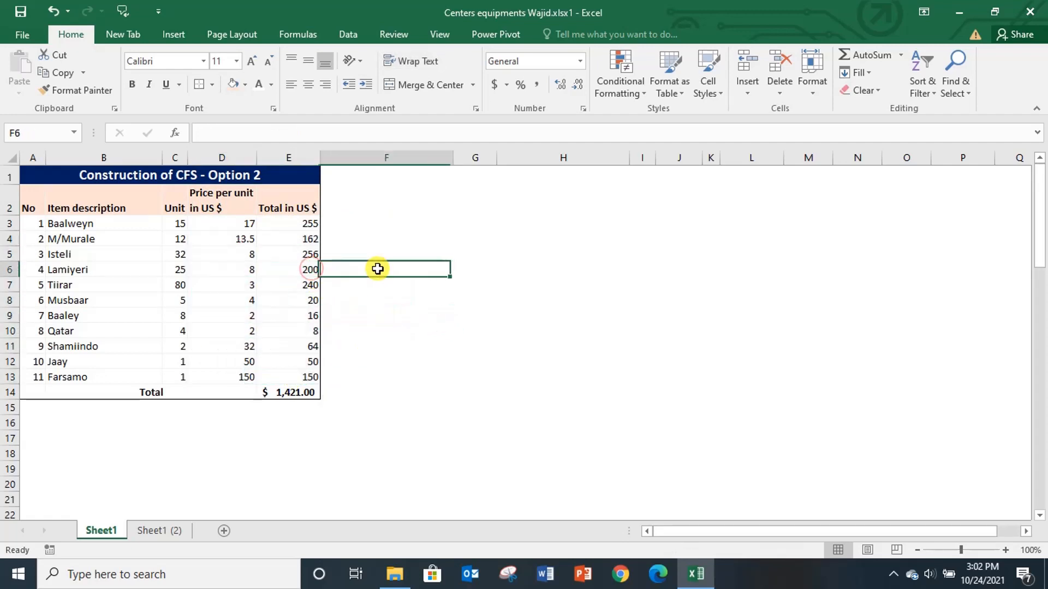
Right-align the Price per unit and Total headings in D2:E2.
{"action": "left_click_drag", "start_coordinate": [203, 204], "coordinate": [299, 205]}
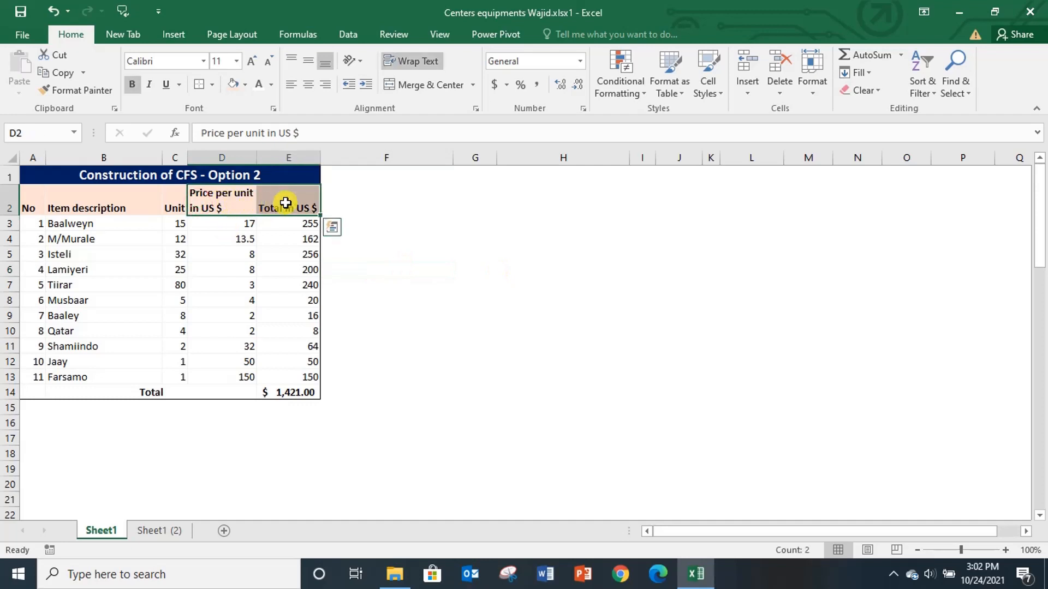
{"action": "left_click", "coordinate": [322, 85]}
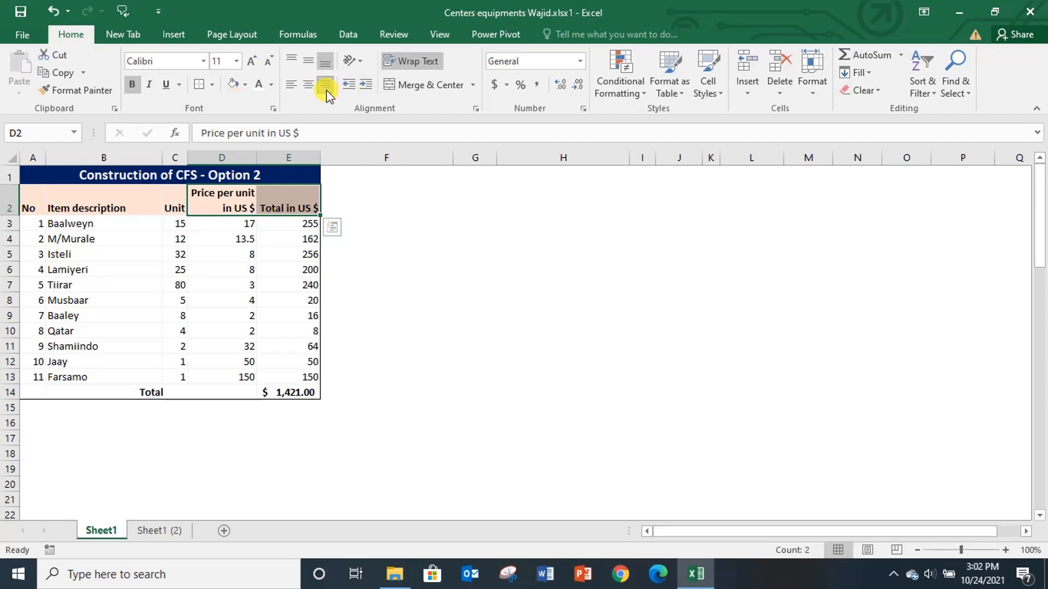
{"action": "left_click", "coordinate": [396, 257]}
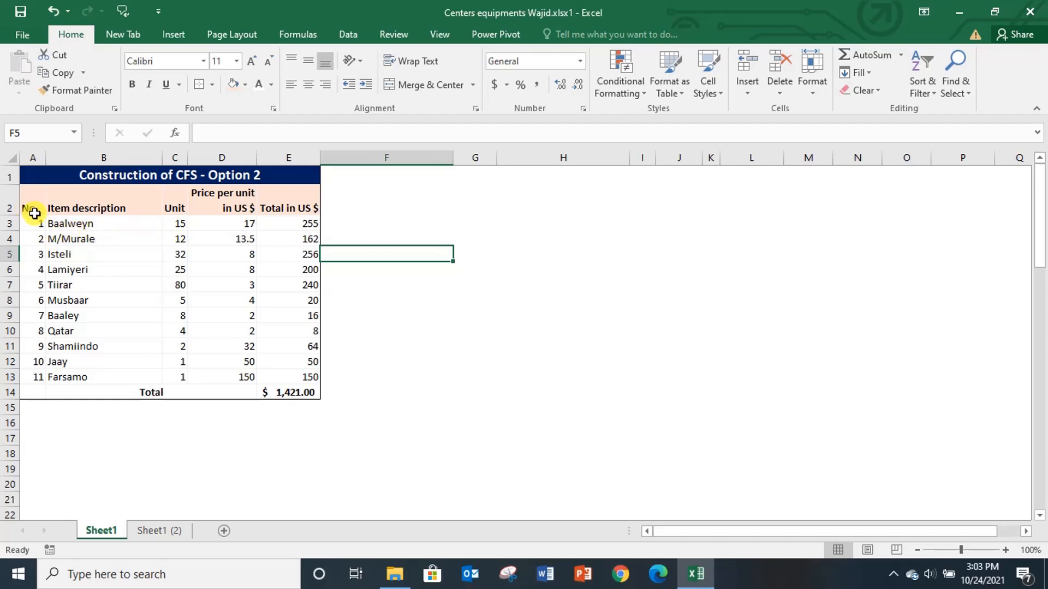
Examine the Unit, Price per unit and Total values against their headings to see which columns hold money amounts.
{"action": "left_click_drag", "start_coordinate": [206, 225], "coordinate": [299, 369]}
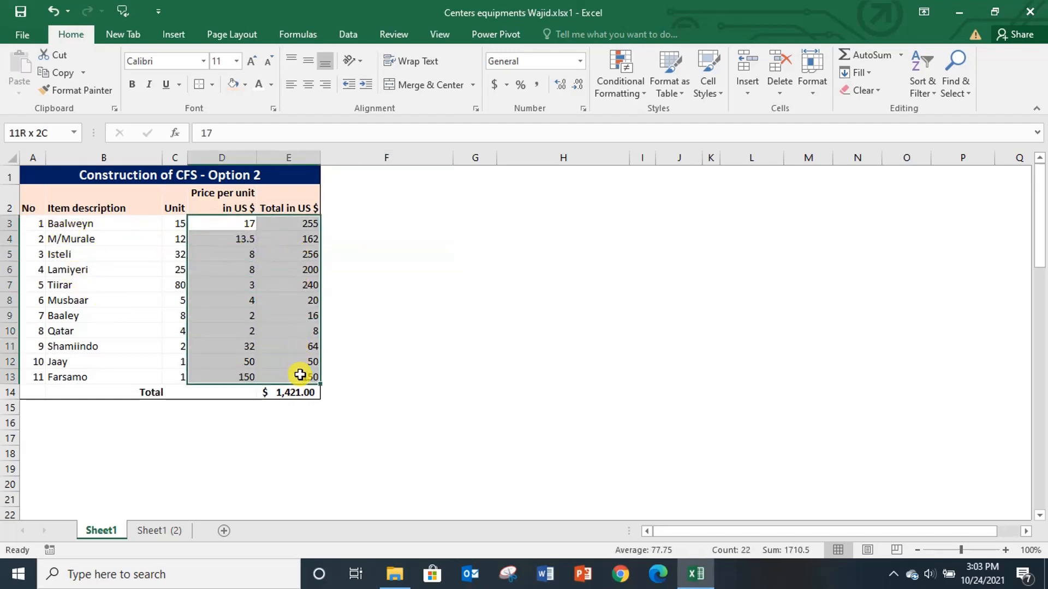
{"action": "left_click", "coordinate": [234, 259]}
{"action": "left_click", "coordinate": [221, 191]}
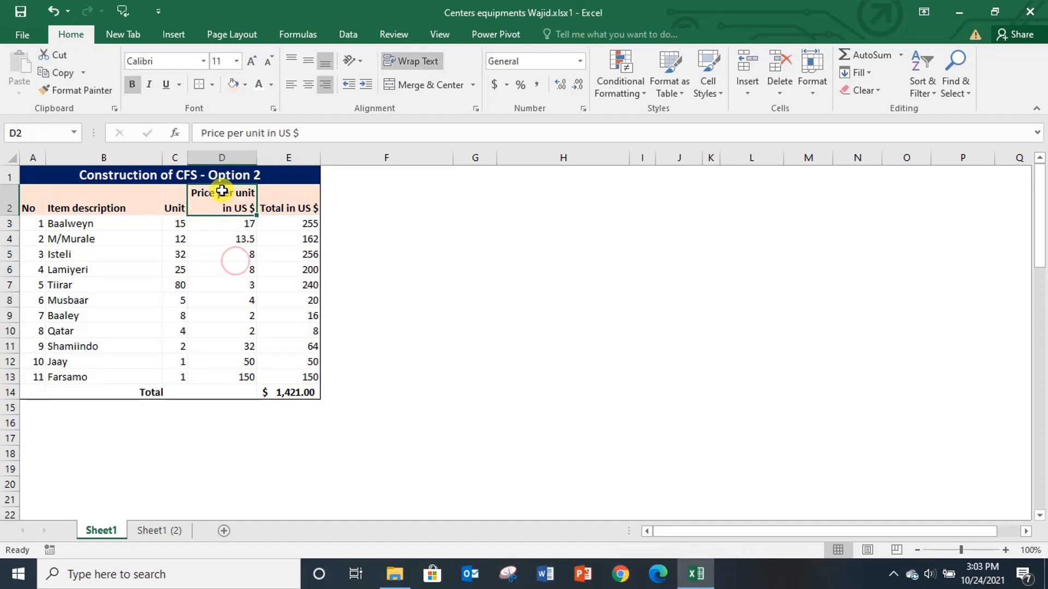
{"action": "left_click", "coordinate": [274, 205]}
{"action": "left_click_drag", "start_coordinate": [245, 227], "coordinate": [311, 361]}
{"action": "left_click", "coordinate": [416, 328]}
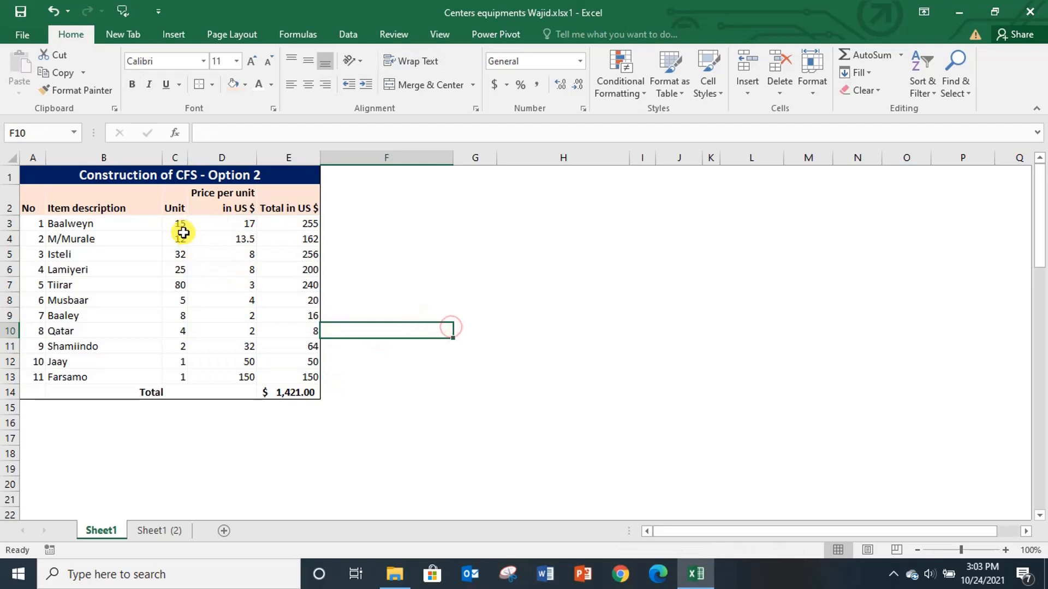
{"action": "left_click_drag", "start_coordinate": [180, 225], "coordinate": [173, 365]}
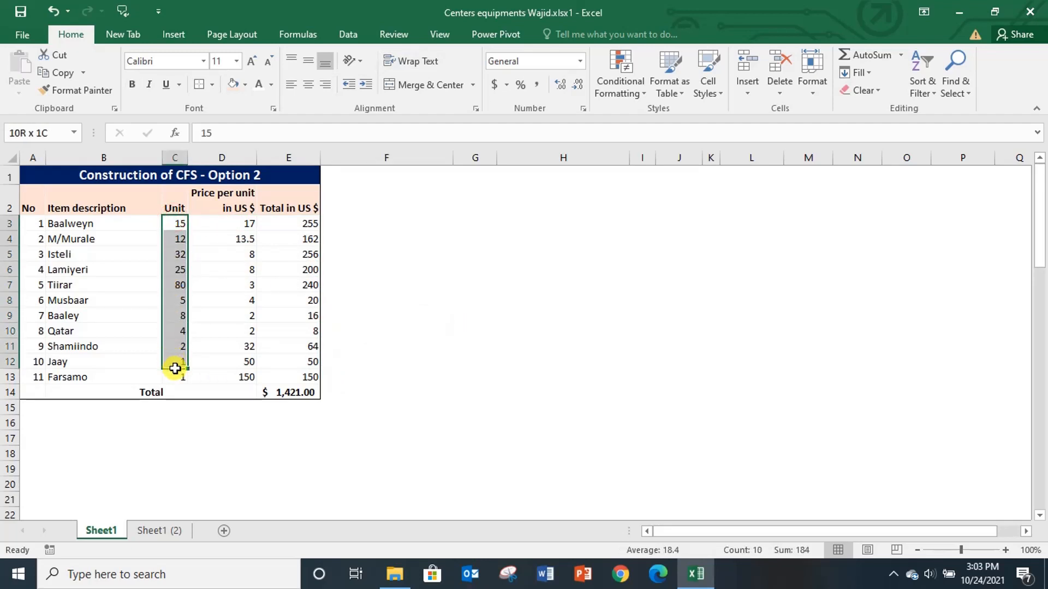
{"action": "left_click", "coordinate": [252, 284]}
{"action": "left_click_drag", "start_coordinate": [236, 225], "coordinate": [295, 374]}
{"action": "left_click", "coordinate": [295, 375]}
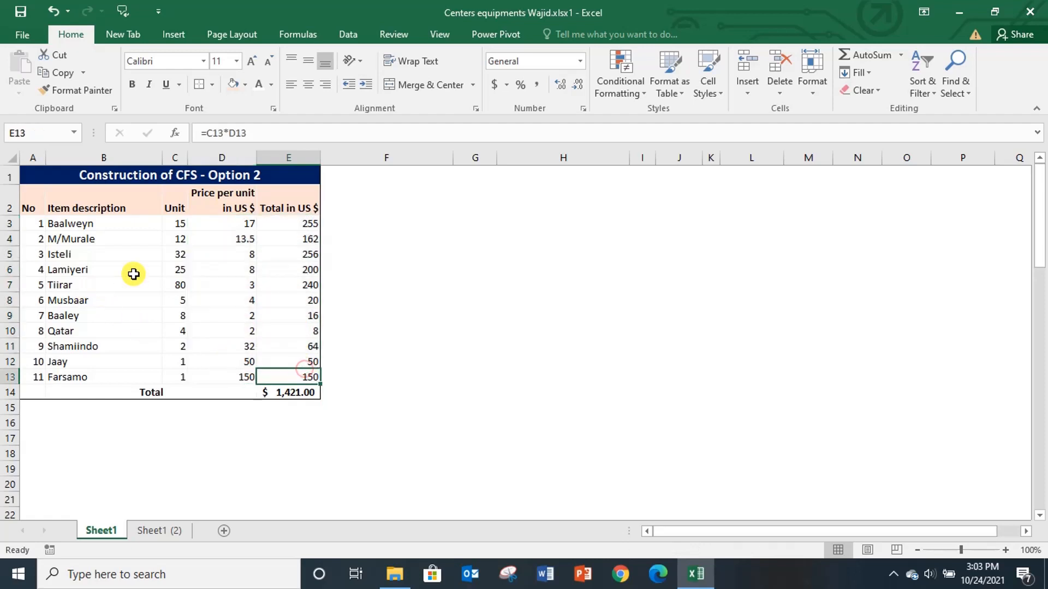
Format the price and total values in D3:E13 as Accounting with the $ symbol and 0 decimal places.
{"action": "left_click", "coordinate": [218, 224]}
{"action": "left_click_drag", "start_coordinate": [251, 225], "coordinate": [290, 373]}
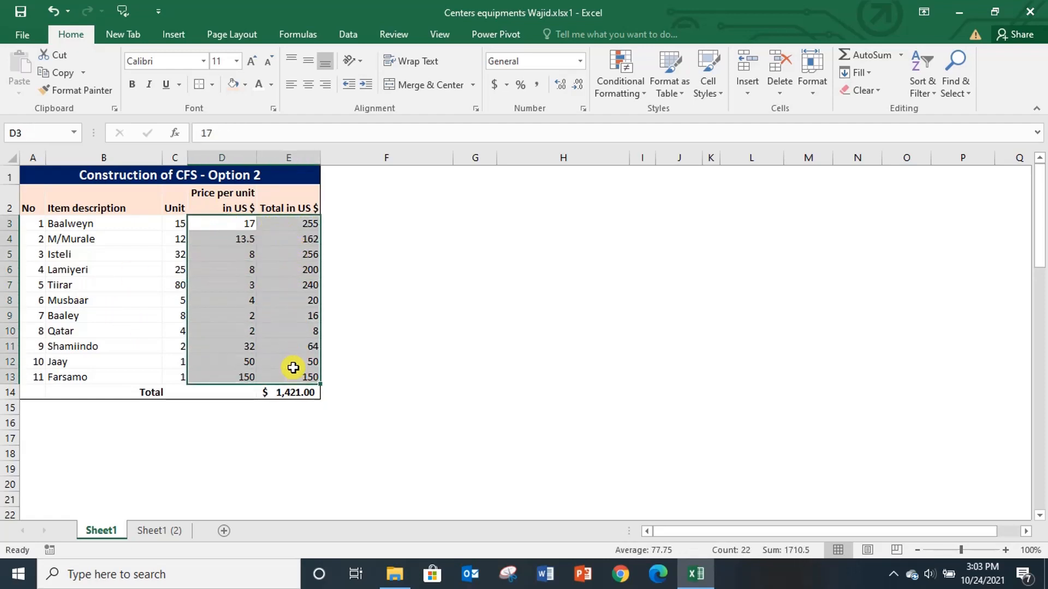
{"action": "left_click", "coordinate": [582, 110]}
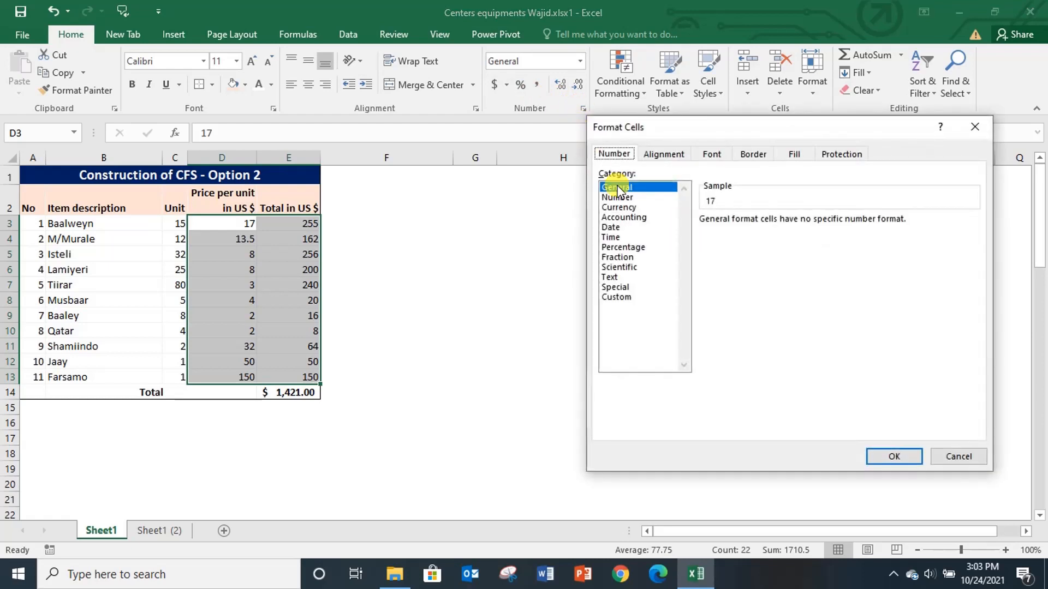
{"action": "left_click", "coordinate": [624, 217]}
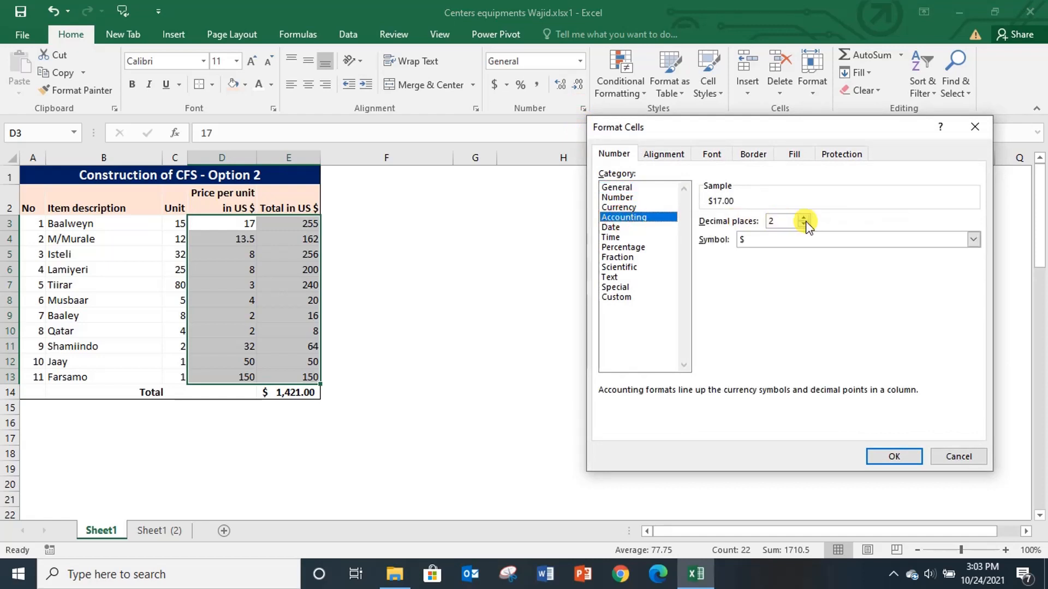
{"action": "key", "text": "Tab"}
{"action": "left_click", "coordinate": [802, 224]}
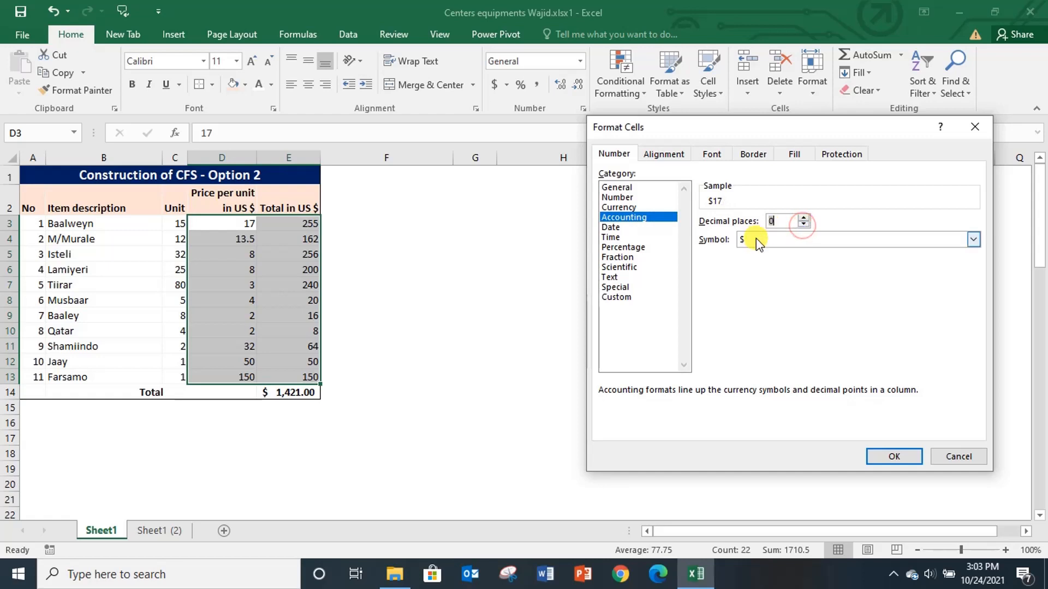
{"action": "left_click", "coordinate": [893, 457]}
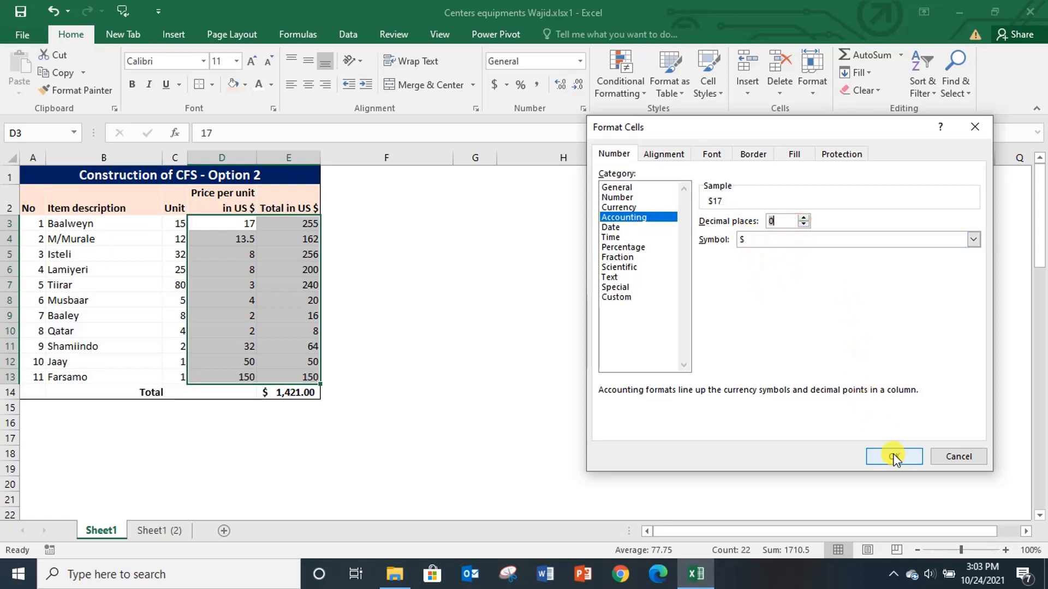
{"action": "left_click", "coordinate": [401, 297]}
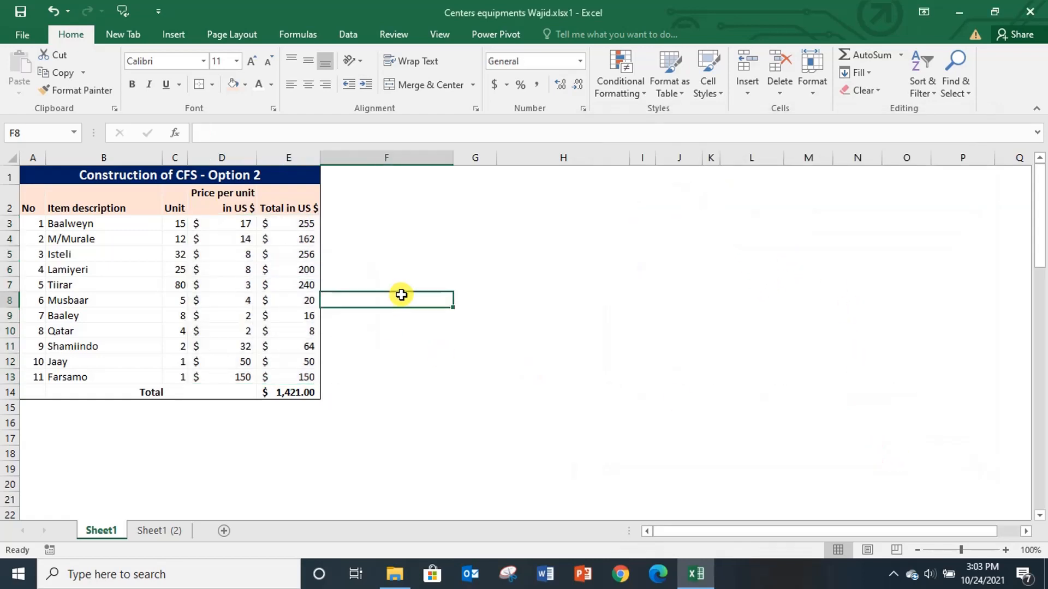
Examine the dollar amounts in the price and total columns and compare them with the grand total in E14.
{"action": "left_click", "coordinate": [232, 322]}
{"action": "left_click_drag", "start_coordinate": [235, 232], "coordinate": [297, 323]}
{"action": "left_click", "coordinate": [325, 321]}
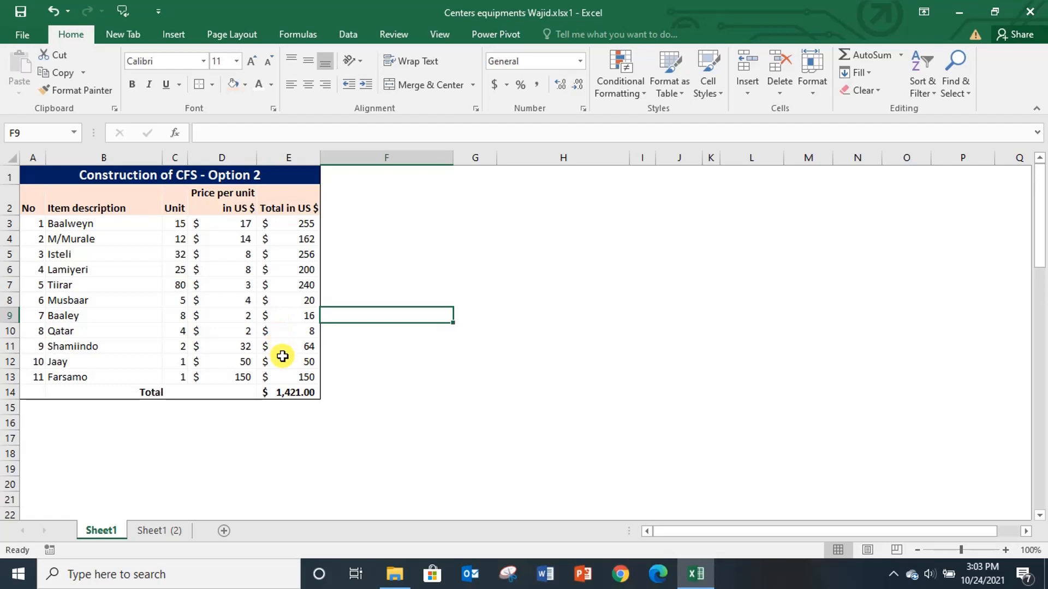
{"action": "left_click", "coordinate": [284, 395]}
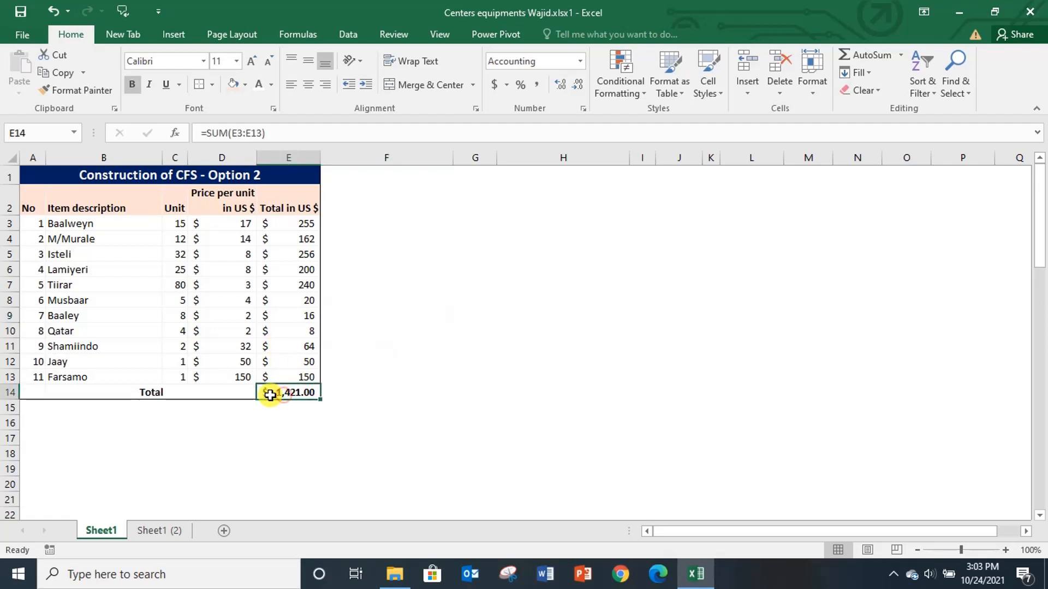
{"action": "left_click", "coordinate": [445, 357]}
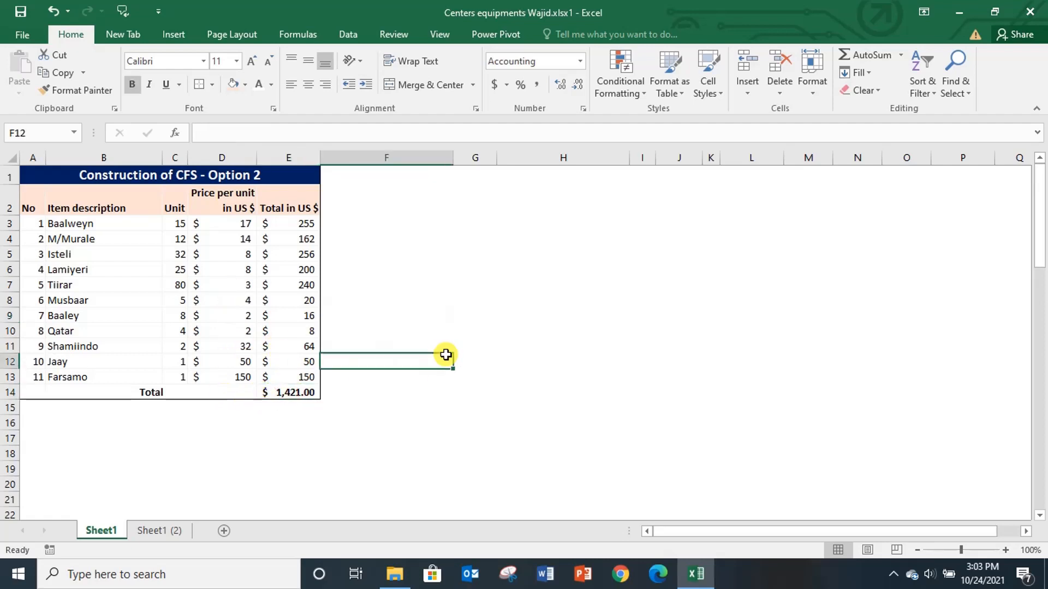
{"action": "left_click", "coordinate": [68, 274]}
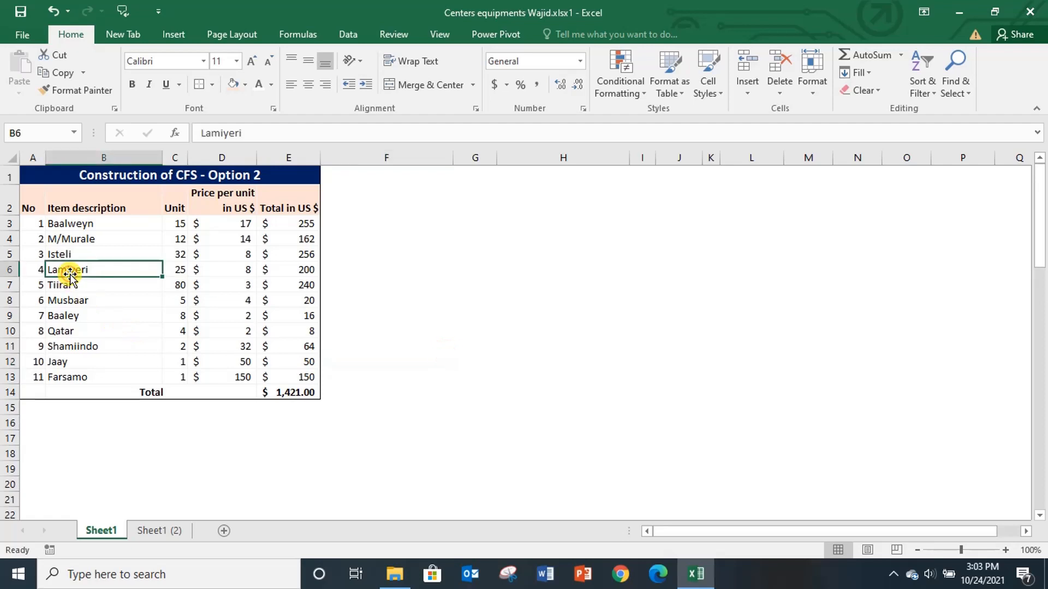
{"action": "left_click", "coordinate": [484, 296]}
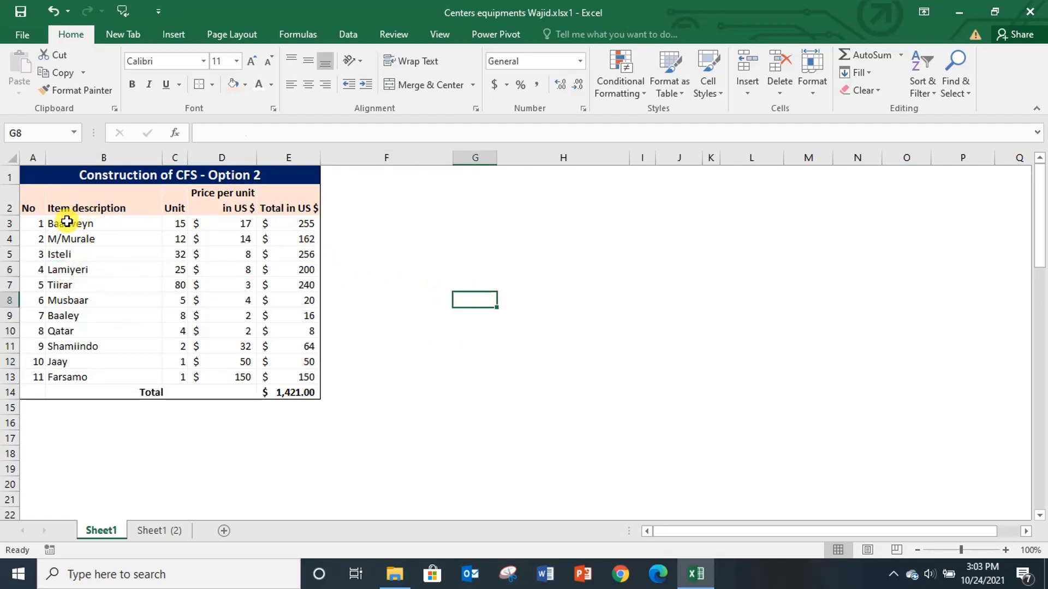
Reduce the font size of the table's body rows A3:E13 to 10.
{"action": "left_click_drag", "start_coordinate": [68, 221], "coordinate": [284, 363]}
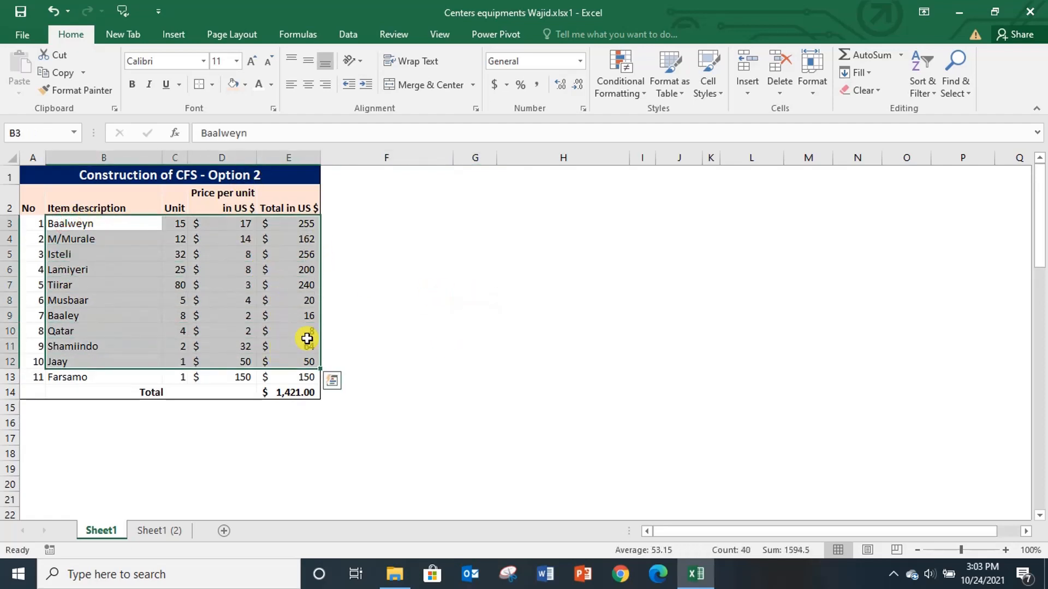
{"action": "left_click", "coordinate": [461, 298]}
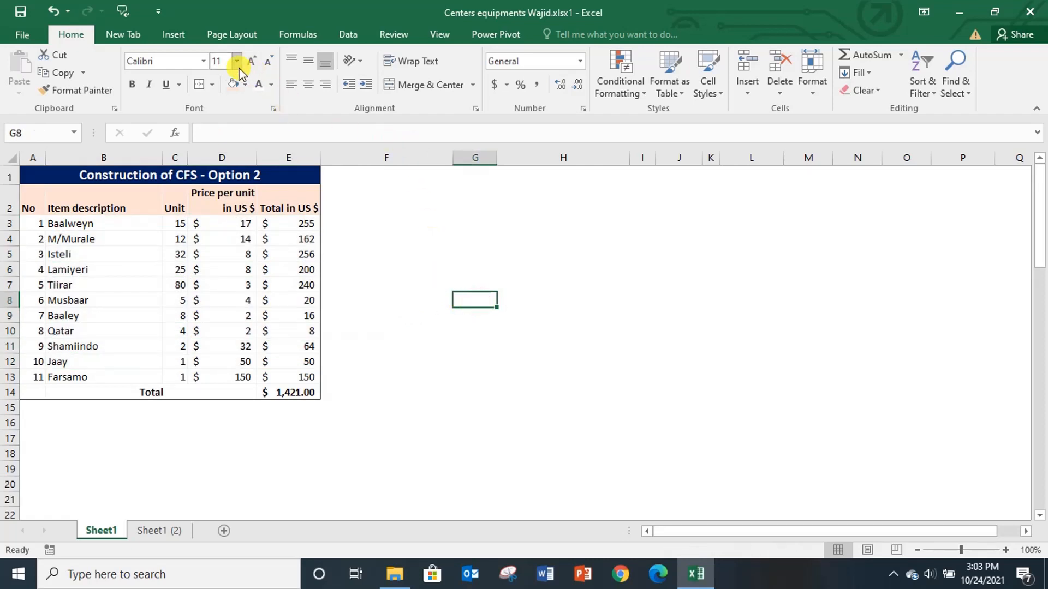
{"action": "left_click_drag", "start_coordinate": [27, 224], "coordinate": [301, 377]}
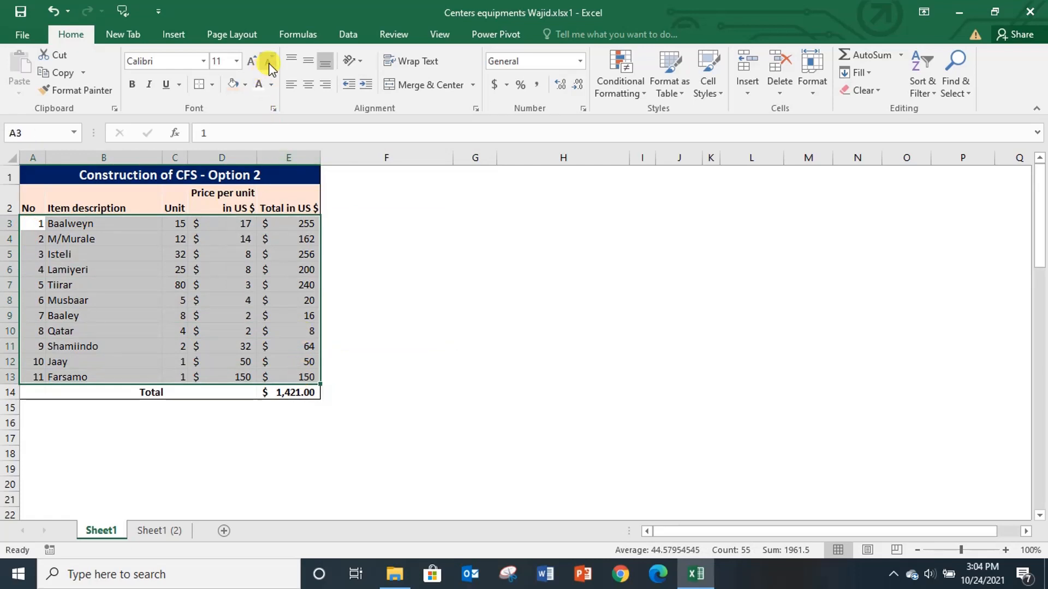
{"action": "left_click", "coordinate": [269, 65]}
{"action": "left_click", "coordinate": [472, 298]}
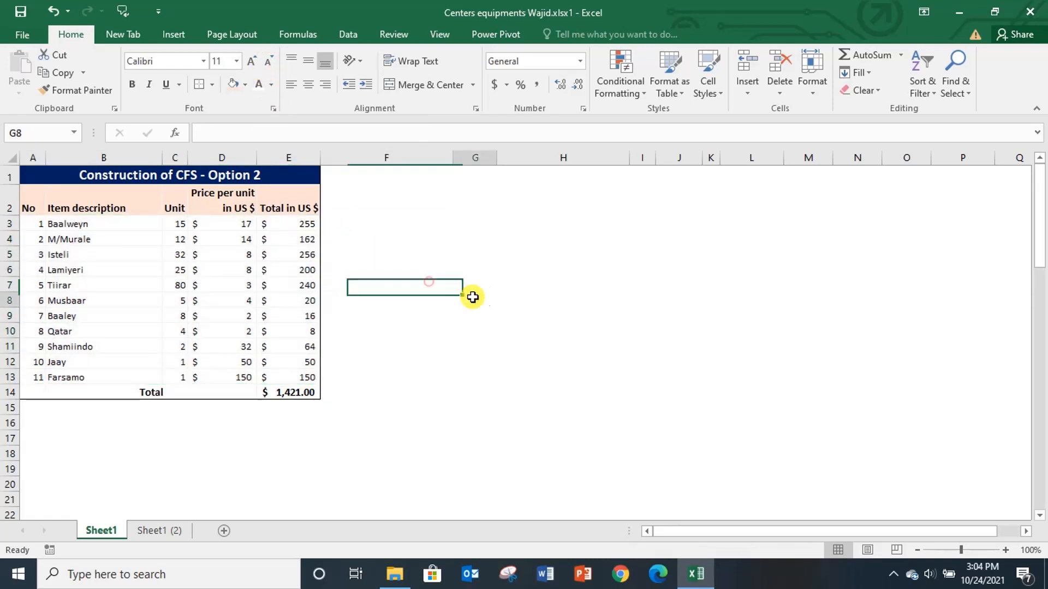
{"action": "left_click", "coordinate": [213, 424]}
{"action": "left_click", "coordinate": [447, 363]}
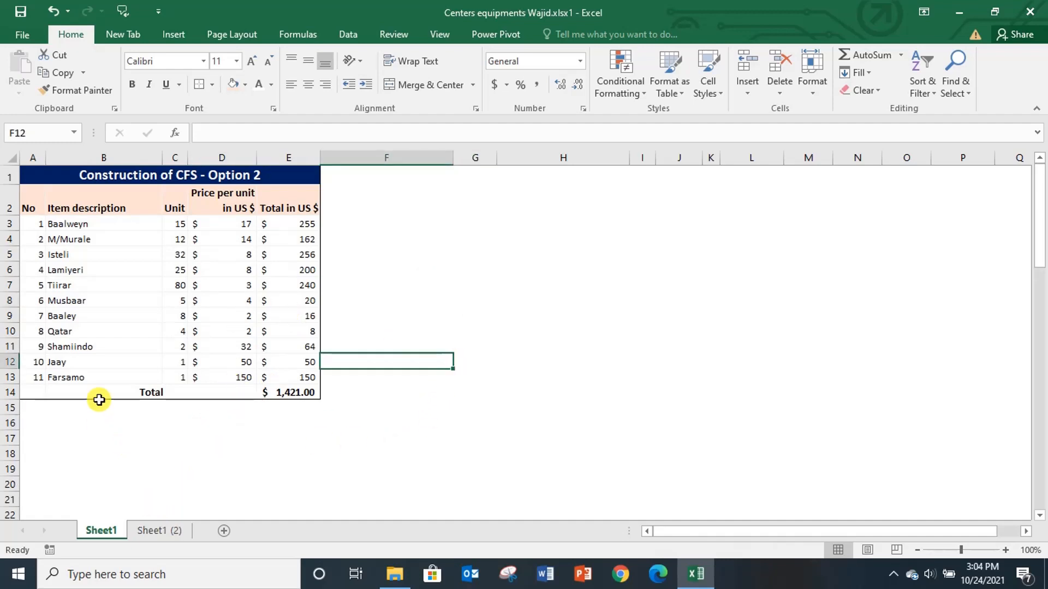
Compare the table on Sheet1 with the formatted version on Sheet1 (2), checking headings, number formats and column widths.
{"action": "left_click", "coordinate": [164, 529]}
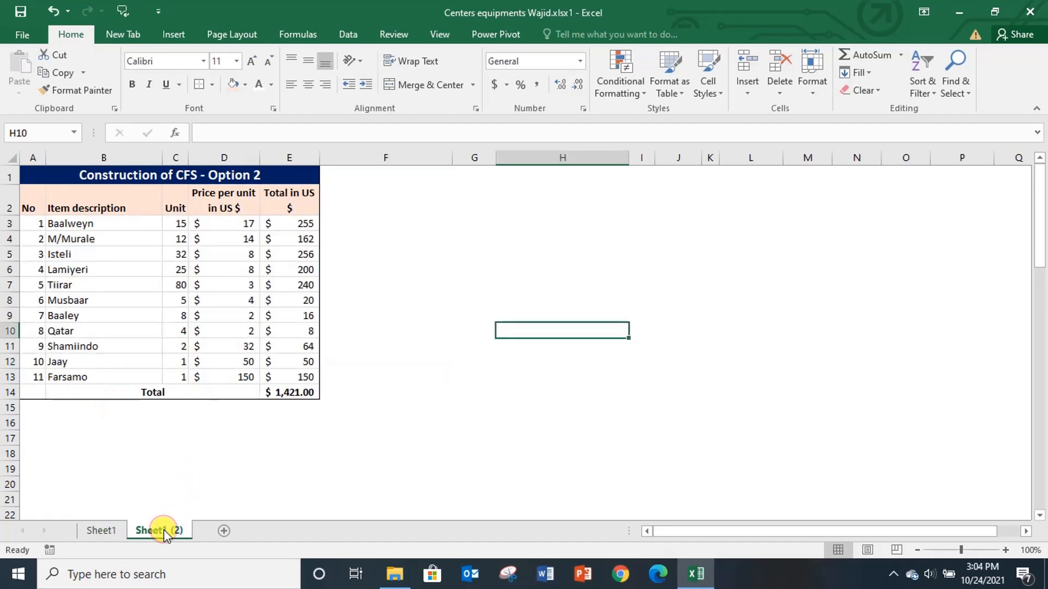
{"action": "left_click", "coordinate": [115, 535]}
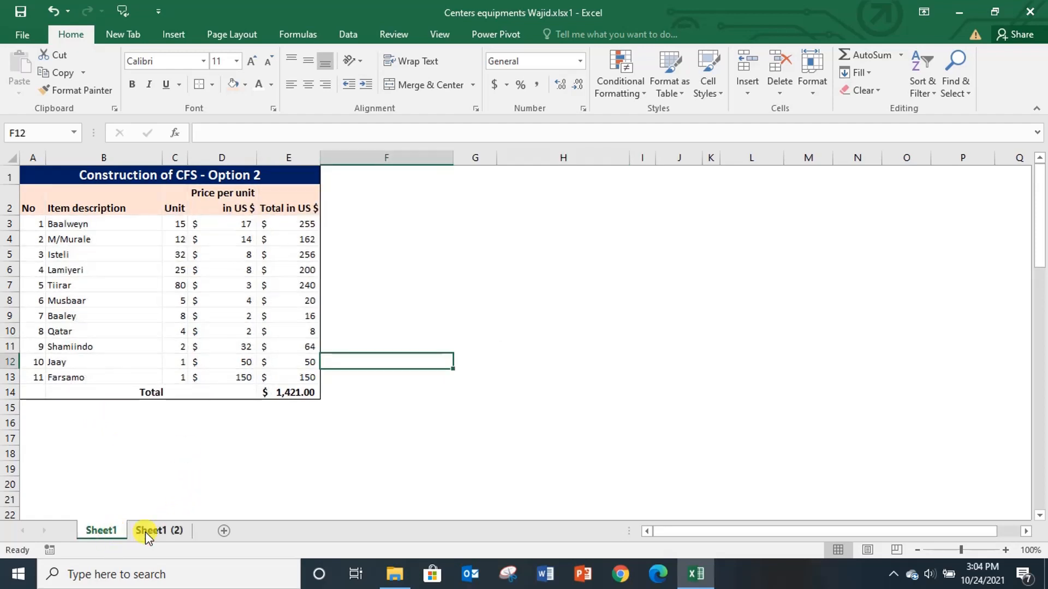
{"action": "left_click", "coordinate": [145, 532]}
{"action": "left_click", "coordinate": [99, 530]}
{"action": "left_click", "coordinate": [147, 530]}
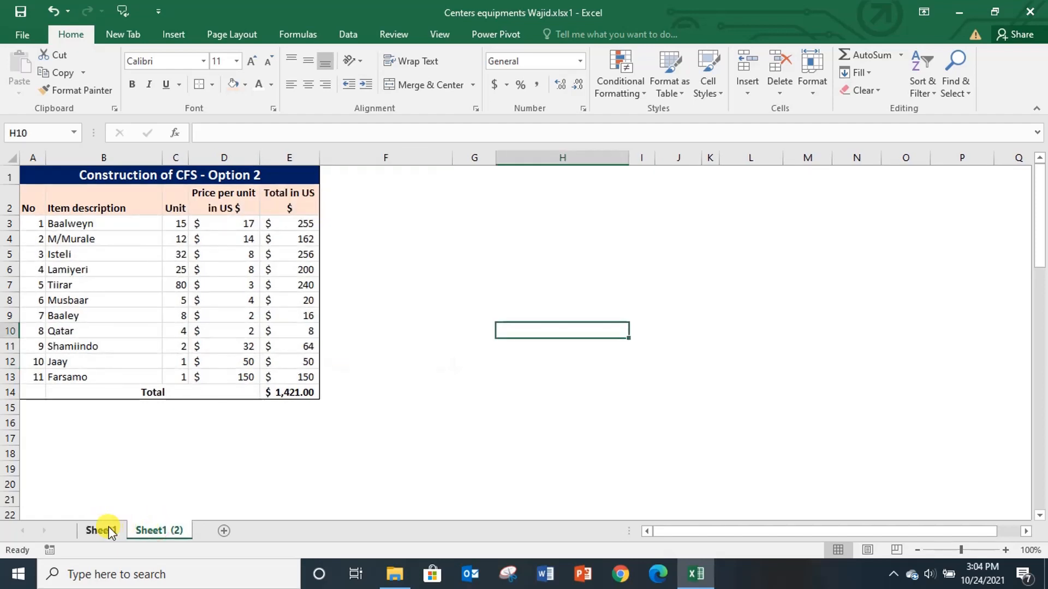
{"action": "left_click", "coordinate": [100, 531]}
{"action": "left_click", "coordinate": [147, 531]}
{"action": "left_click", "coordinate": [109, 532]}
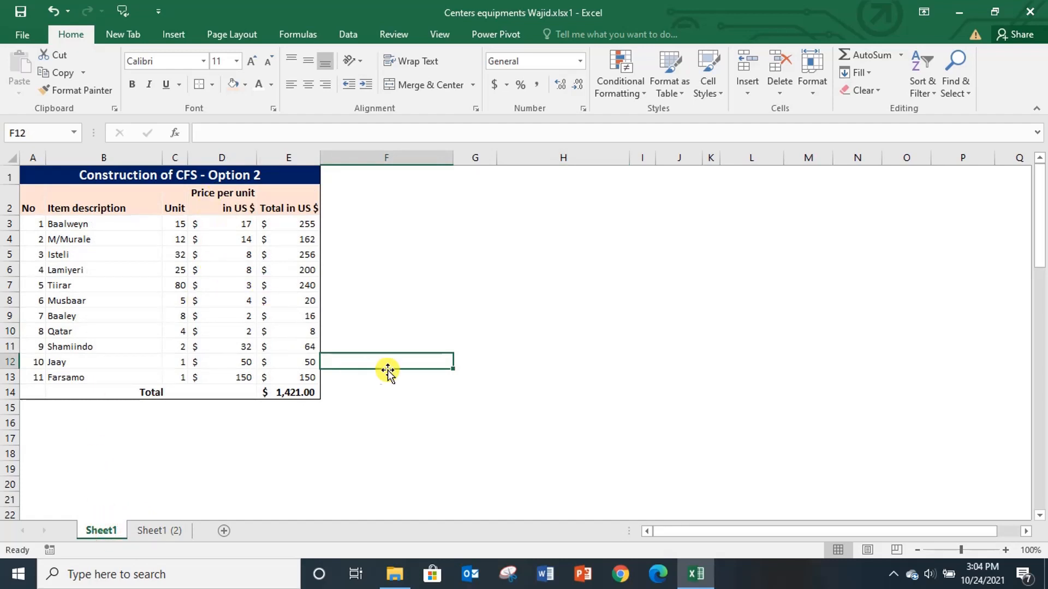
{"action": "scroll", "coordinate": [393, 366], "scroll_direction": "down", "scroll_amount": 1}
{"action": "scroll", "coordinate": [408, 364], "scroll_direction": "up", "scroll_amount": 1}
{"action": "left_click", "coordinate": [206, 376]}
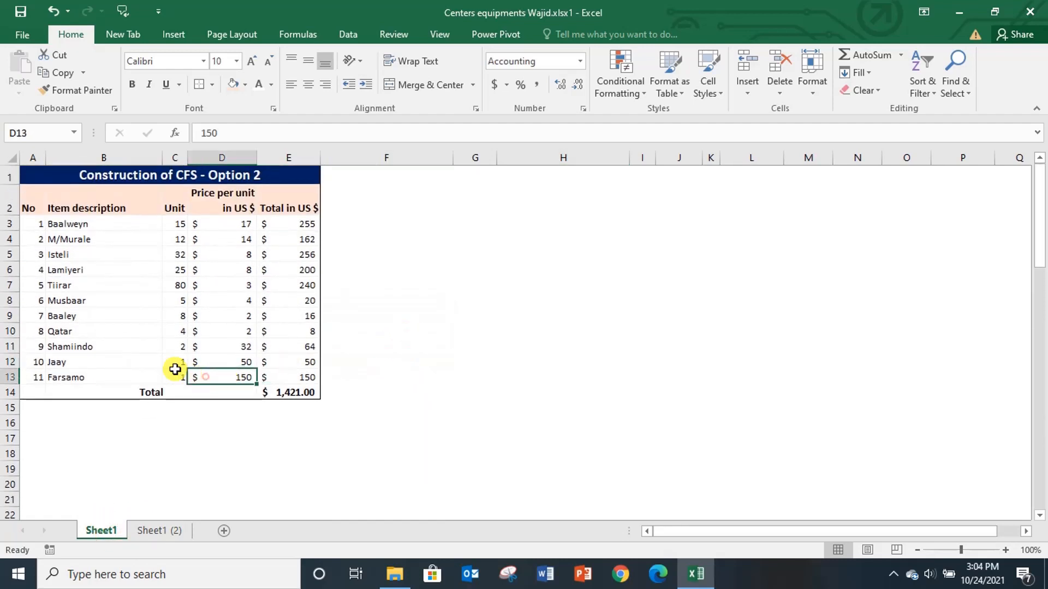
{"action": "left_click", "coordinate": [109, 313]}
{"action": "left_click", "coordinate": [109, 254]}
{"action": "left_click", "coordinate": [334, 327]}
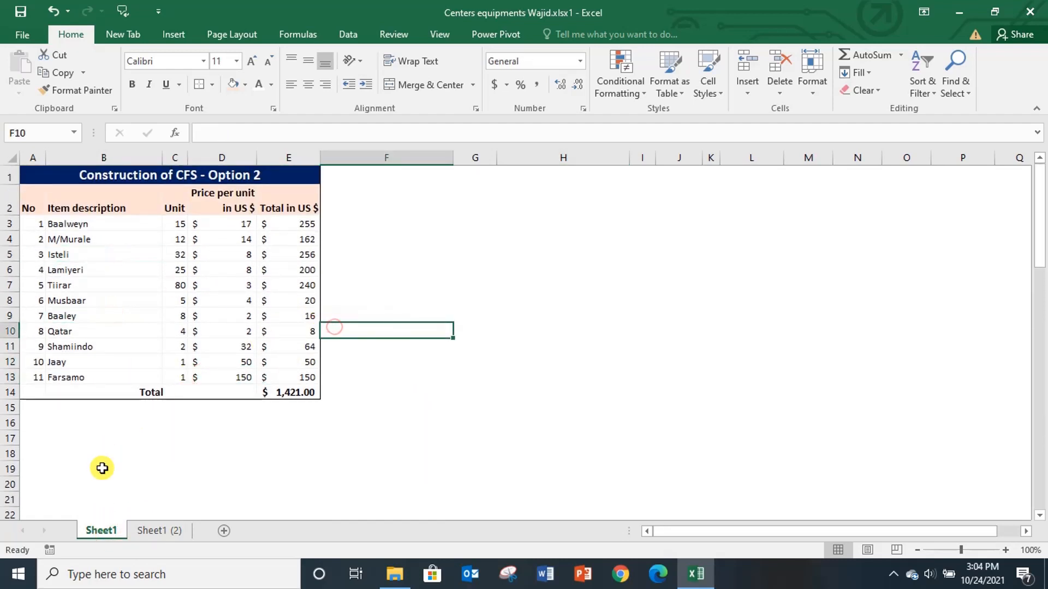